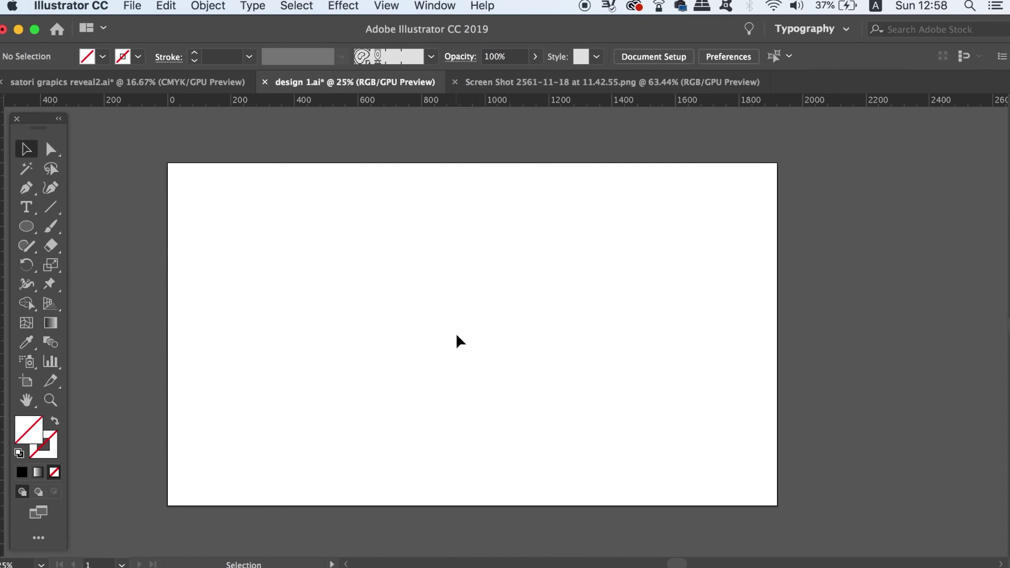
Draw a large perfect circle with no fill and a black outline on the artboard's left.
key("l")
left_click(22, 472)
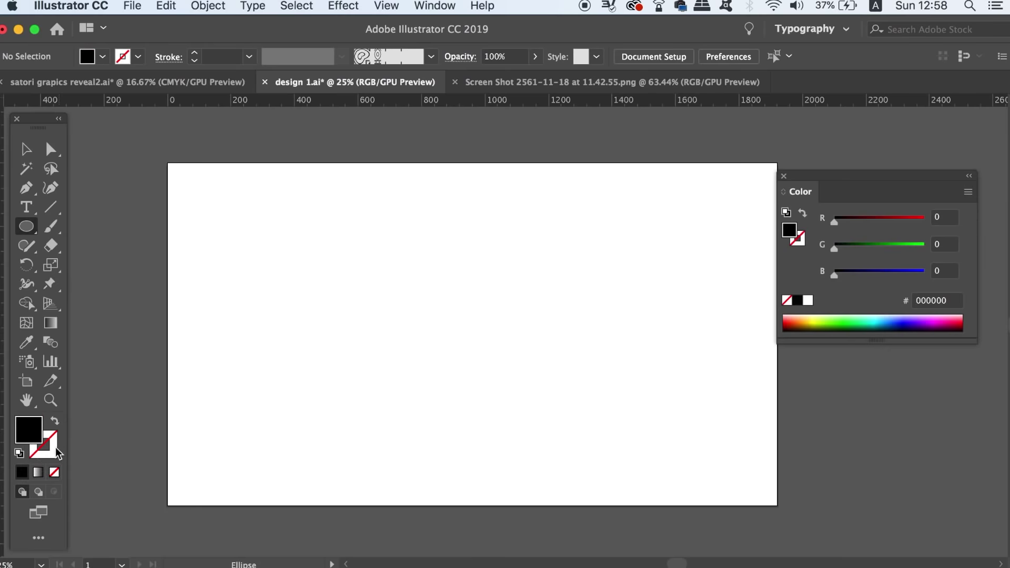
left_click(55, 421)
key("l")
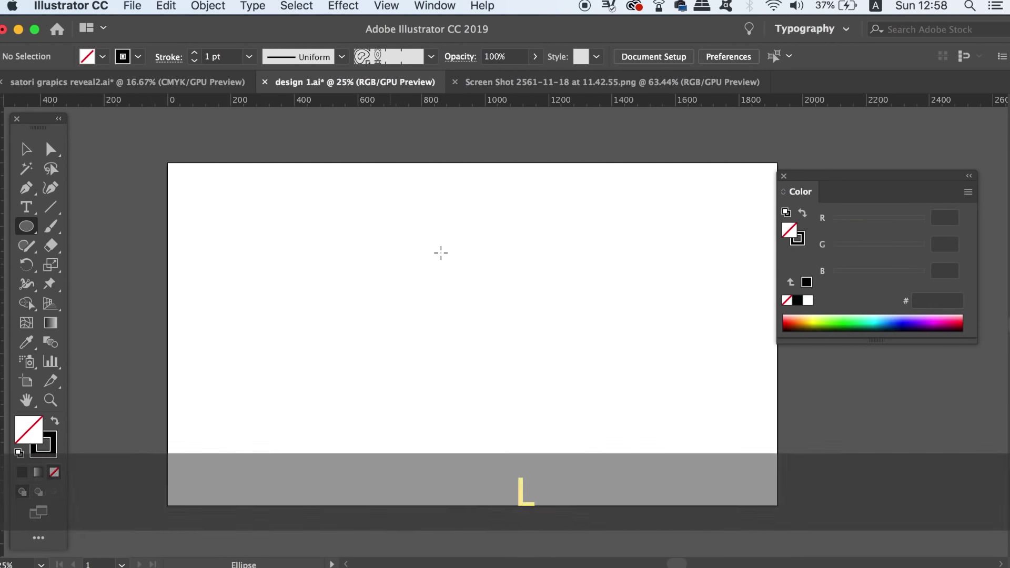
left_click_drag(253, 208, 494, 413)
key("shift")
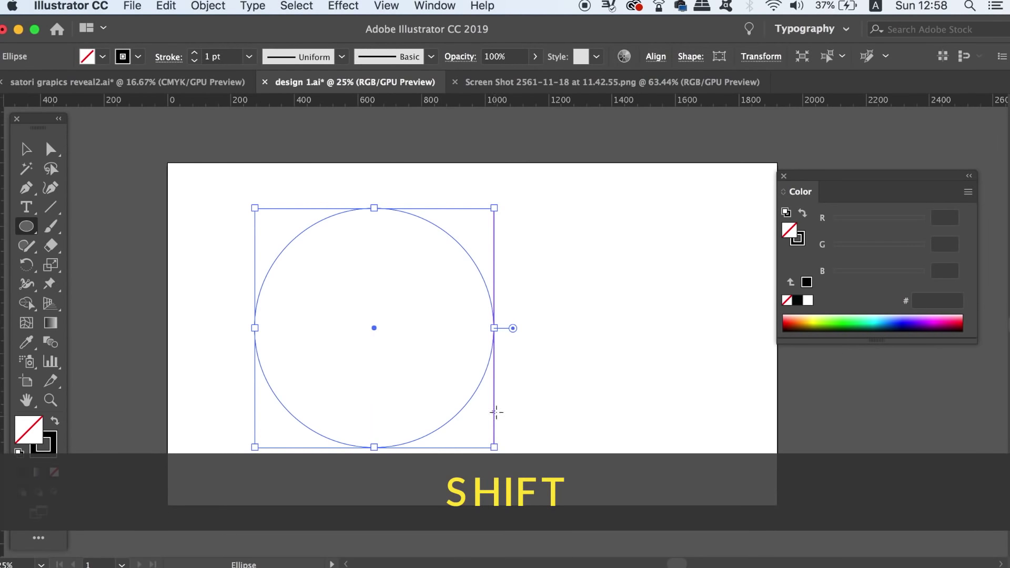
Duplicate the circle to the right so the two overlap, select both, and close the Color panel.
key("v")
key("a")
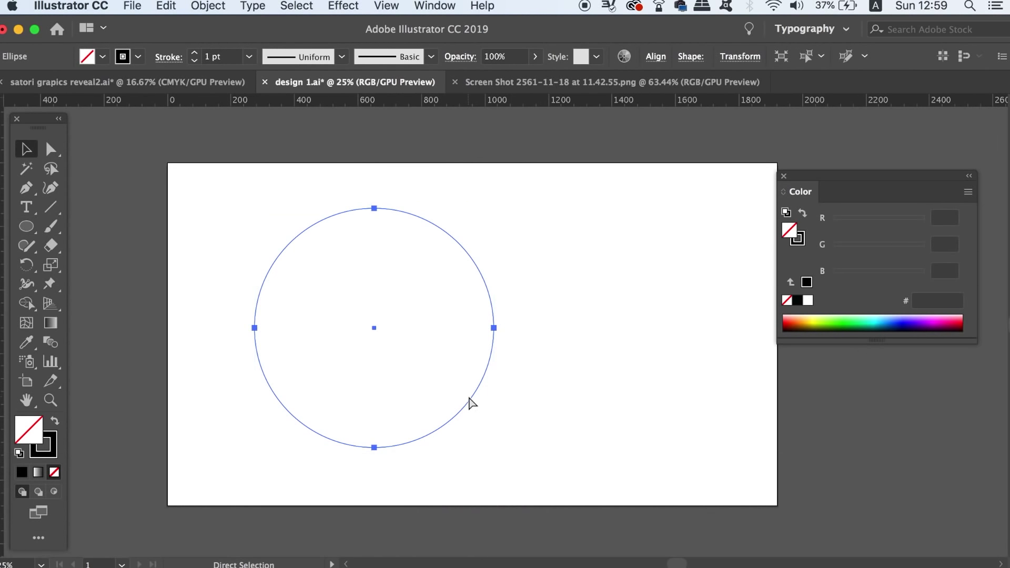
key("v")
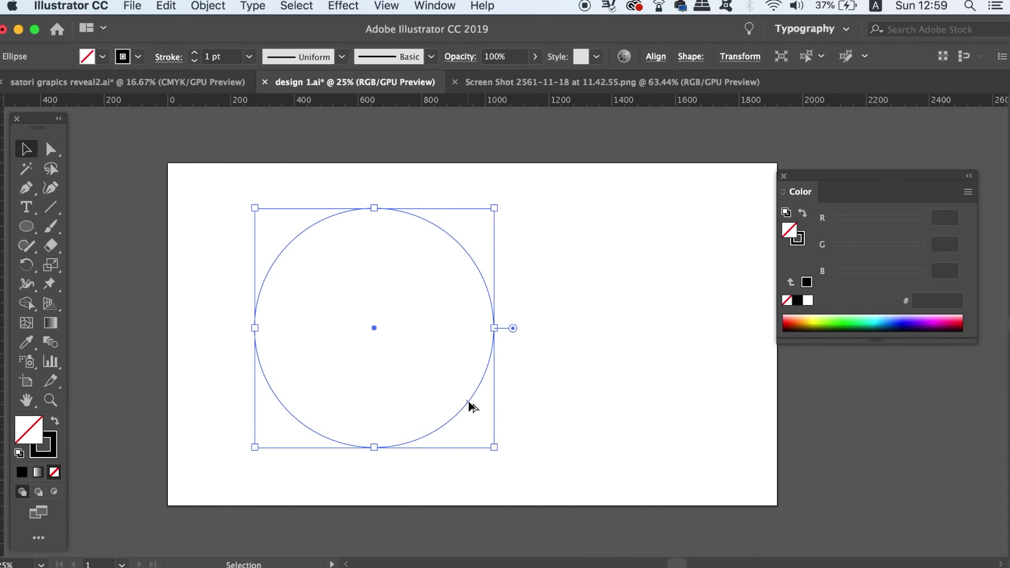
left_click_drag(469, 403, 589, 403)
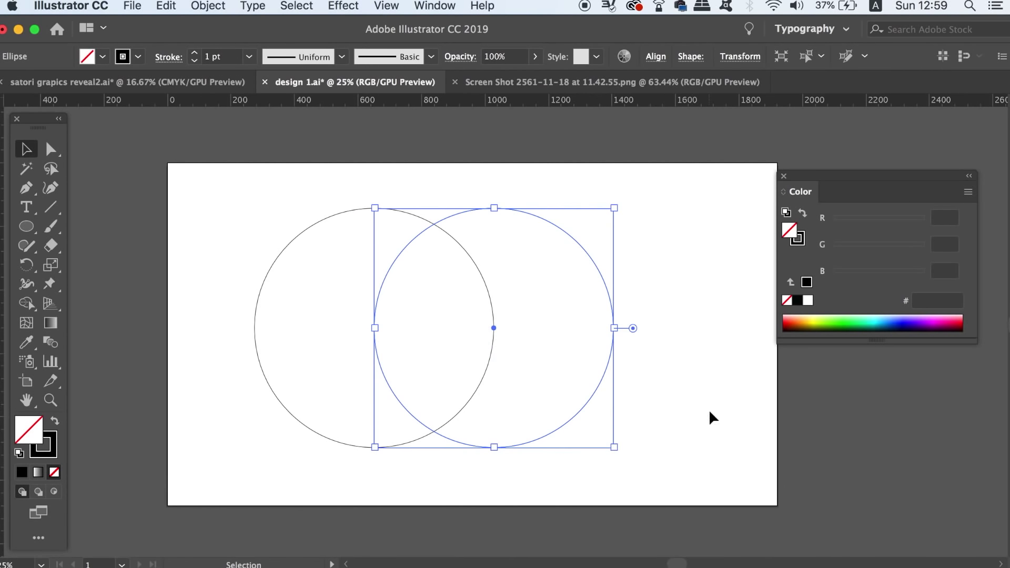
left_click(708, 417)
left_click_drag(620, 194, 421, 342)
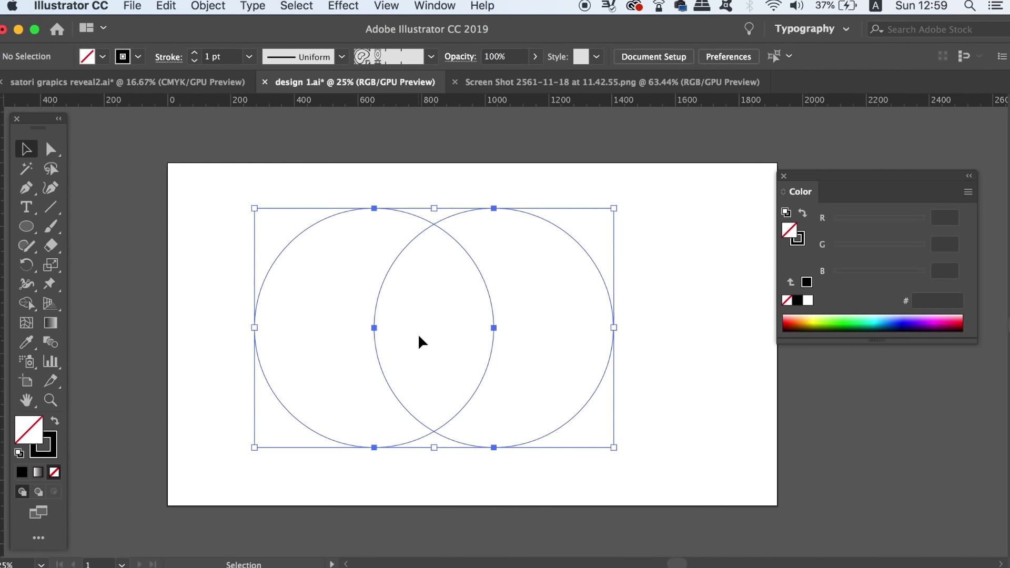
left_click(783, 176)
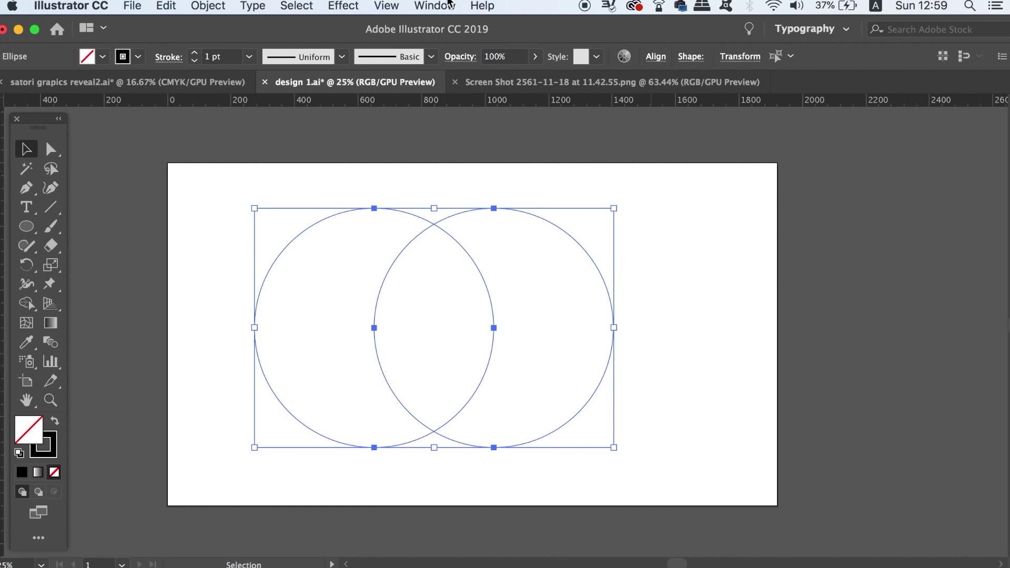
Intersect the two circles with Pathfinder, leaving one lens-shaped almond outline.
left_click(450, 4)
scroll(577, 520, "down", 1)
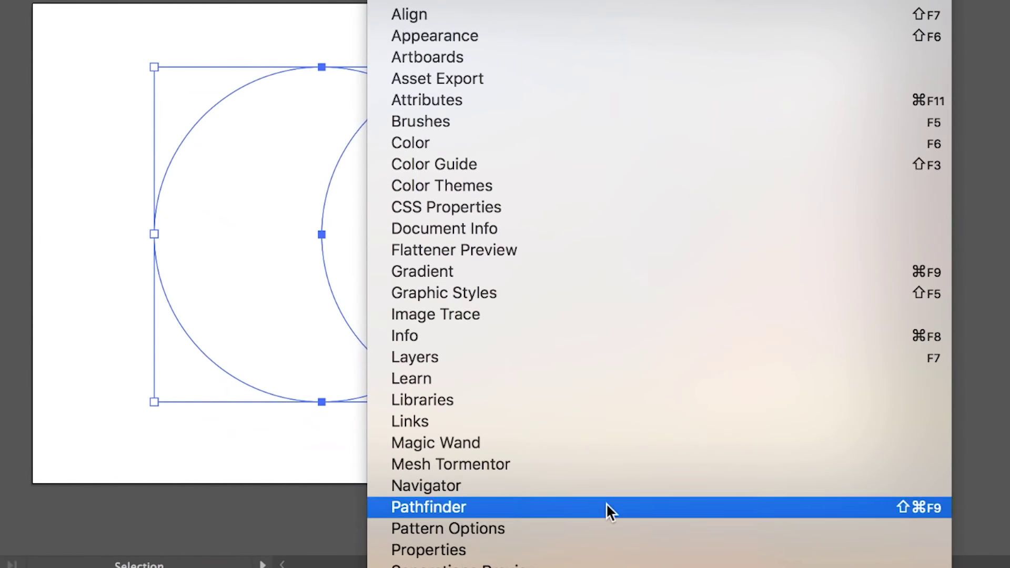
left_click(606, 506)
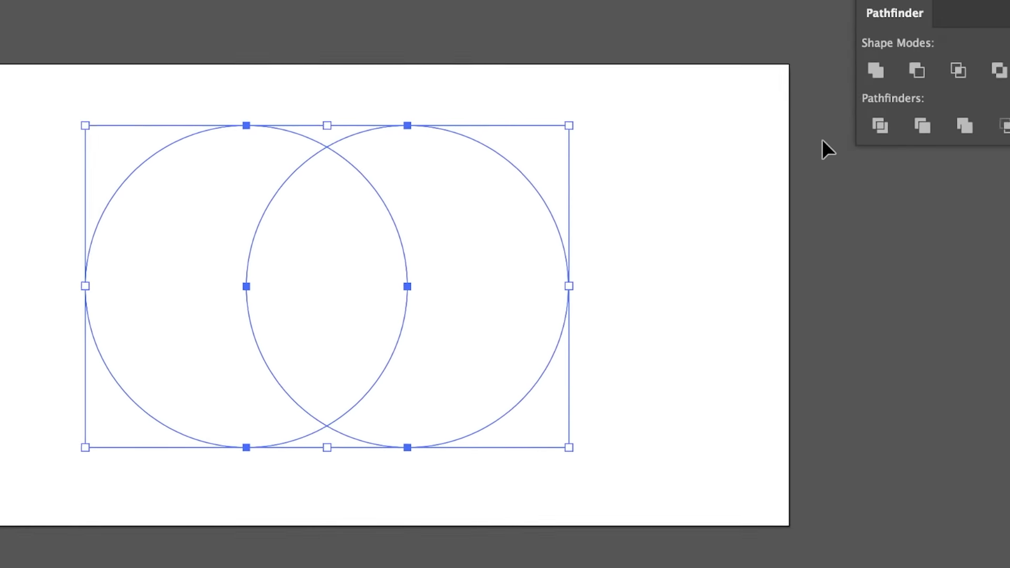
left_click_drag(831, 39, 848, 51)
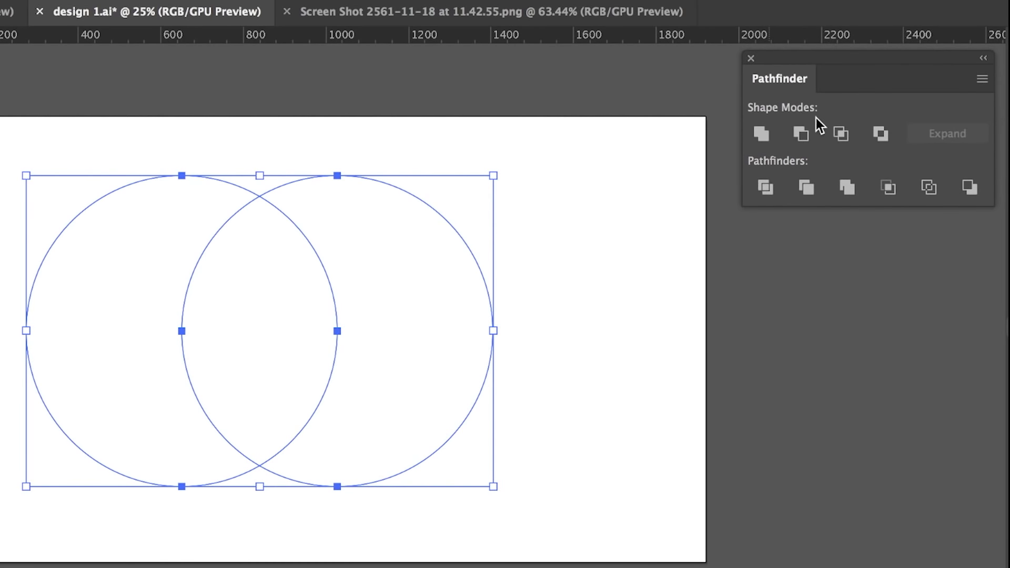
left_click(841, 134)
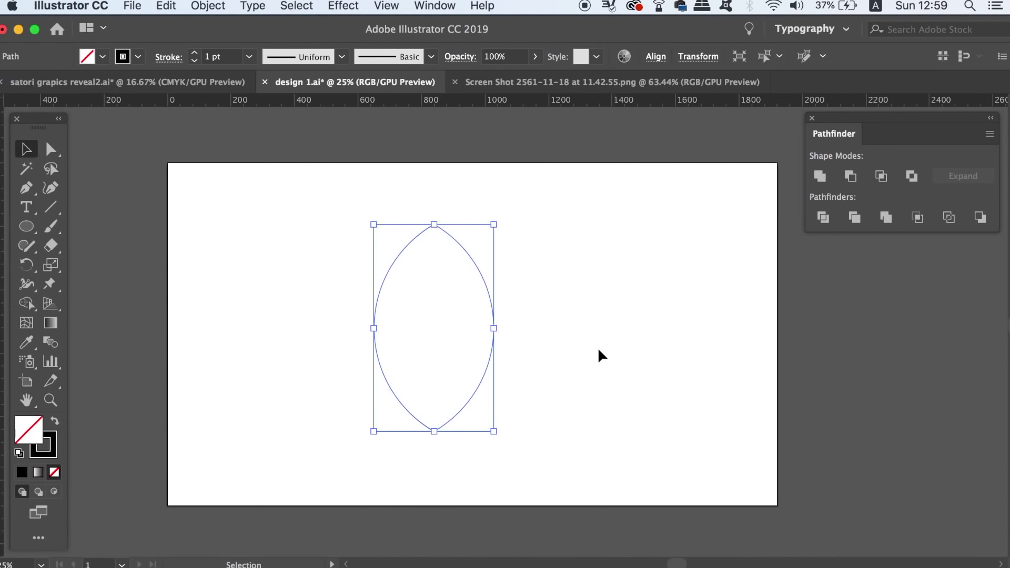
left_click(598, 346)
left_click(485, 274)
Give the almond a 10 pt stroke and nest a smaller pasted-in-front copy inside it.
left_click(250, 56)
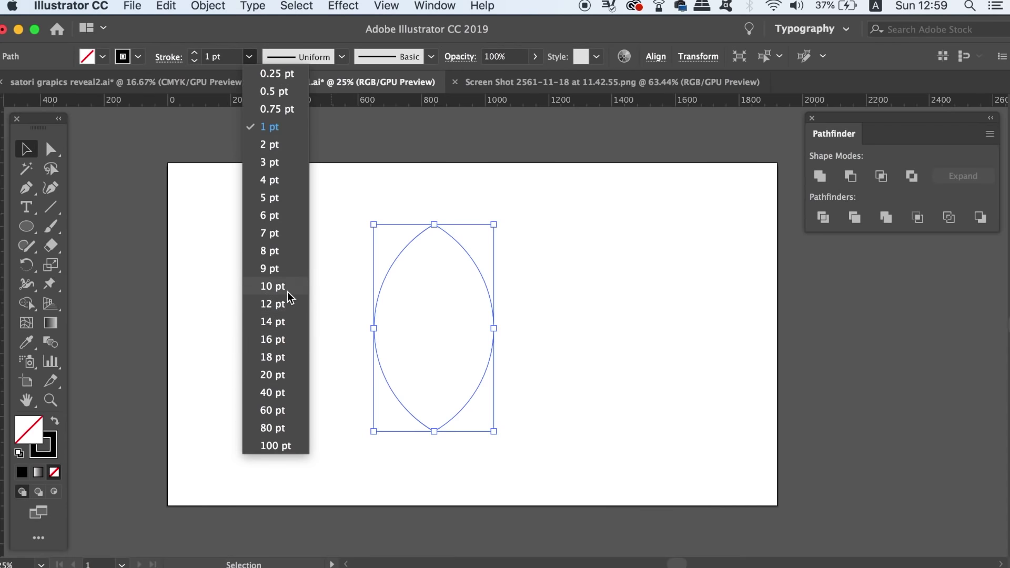
left_click(289, 287)
key("super+c")
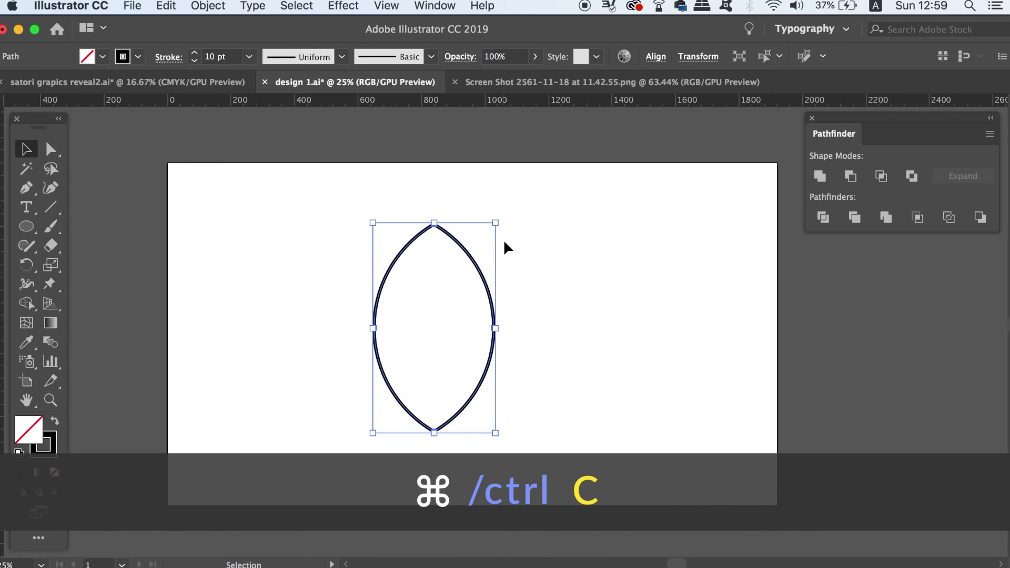
left_click_drag(493, 222, 478, 255)
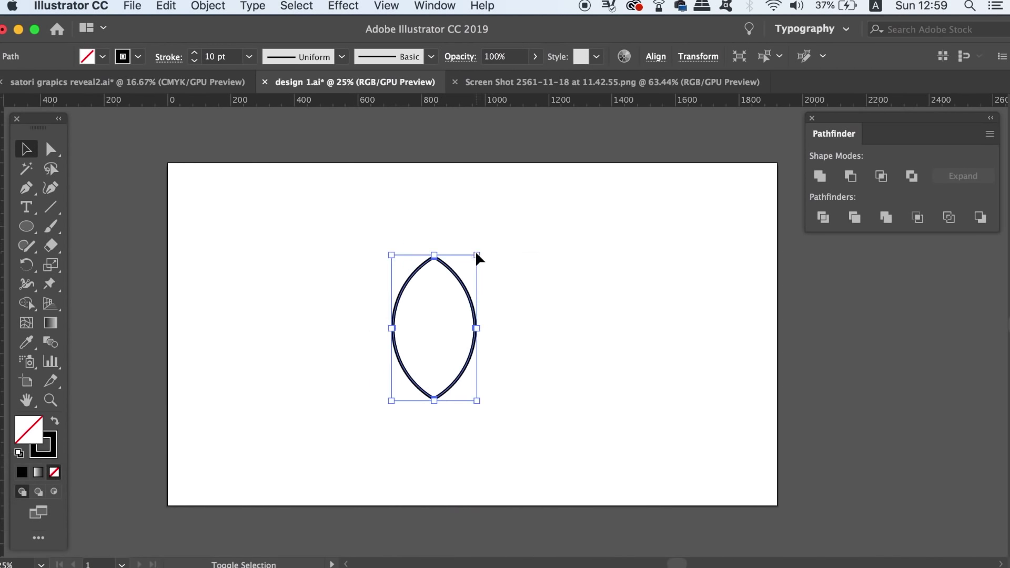
left_click(522, 268)
left_click(467, 298)
key("super+f")
left_click_drag(475, 257, 451, 289)
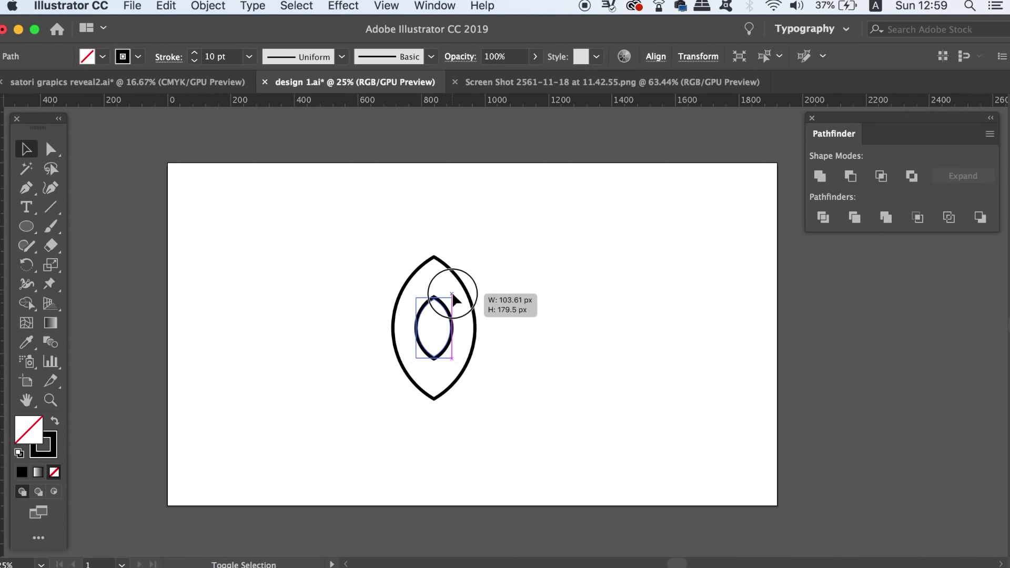
left_click(545, 257)
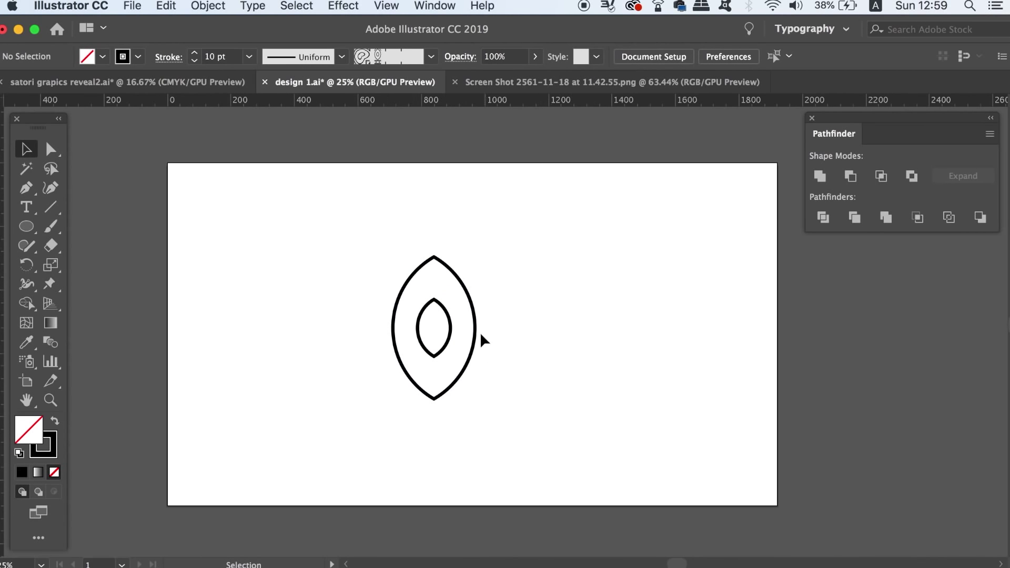
Thicken both almond outlines to 12 pt and zoom in centred on them.
left_click_drag(339, 233, 474, 339)
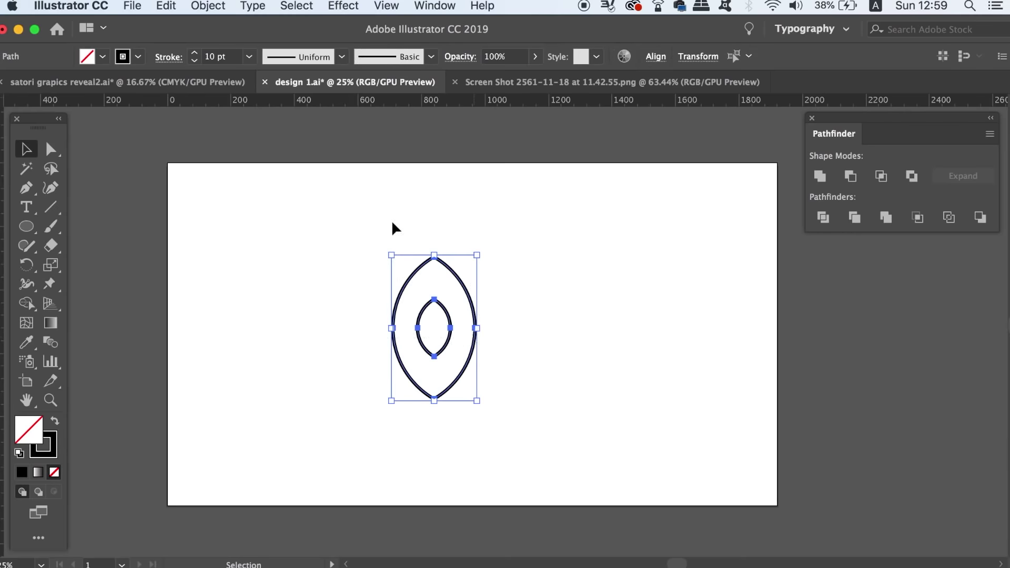
left_click(194, 52)
left_click(194, 52)
left_click(245, 195)
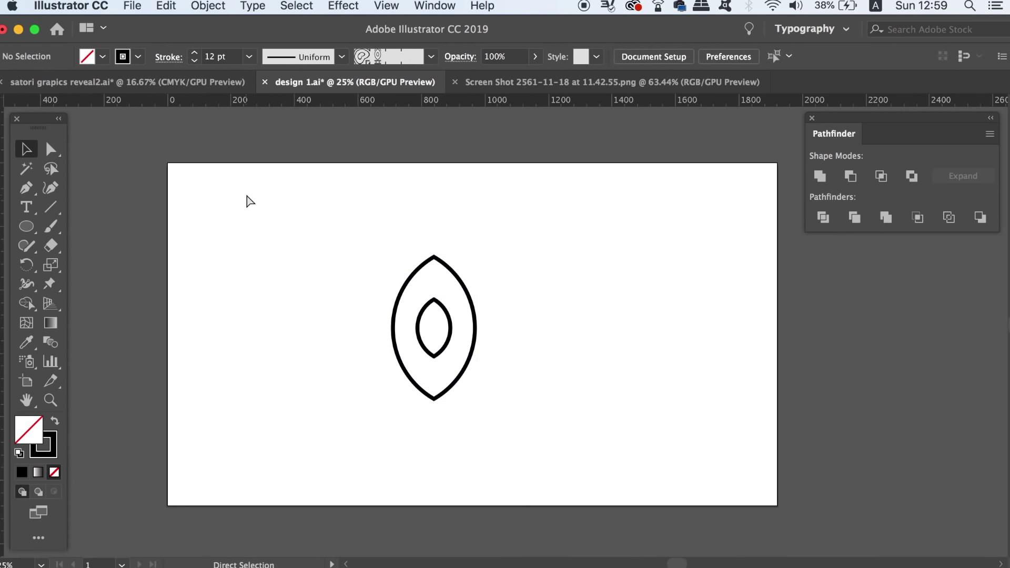
key("super+equal")
key("super+equal")
left_click_drag(284, 213, 370, 262)
key("super+a")
Set the stroke to 14 pt, outline both strokes, and add a vertical guide at the left edge.
left_click(194, 53)
left_click(194, 53)
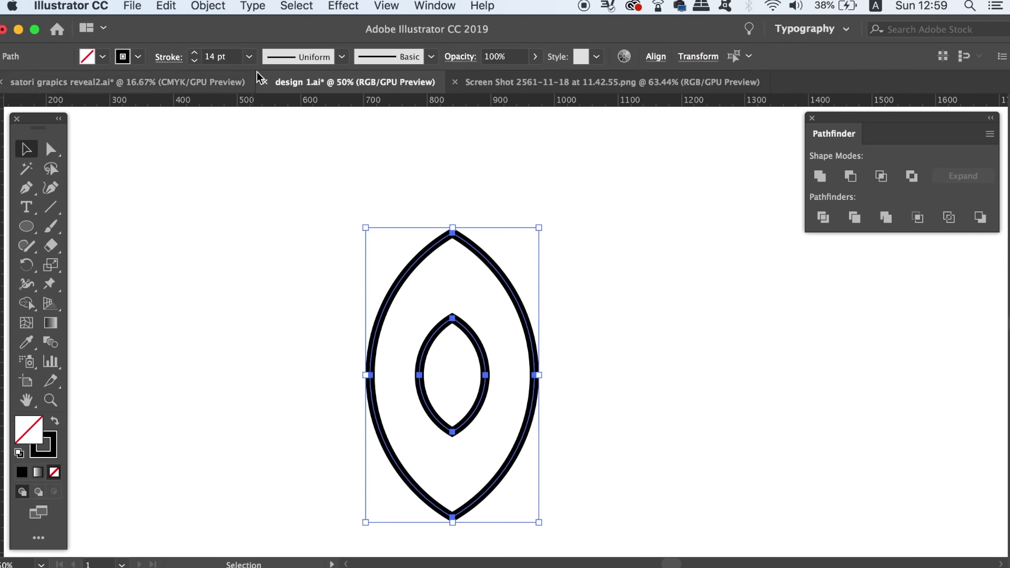
left_click(197, 4)
mouse_move(252, 348)
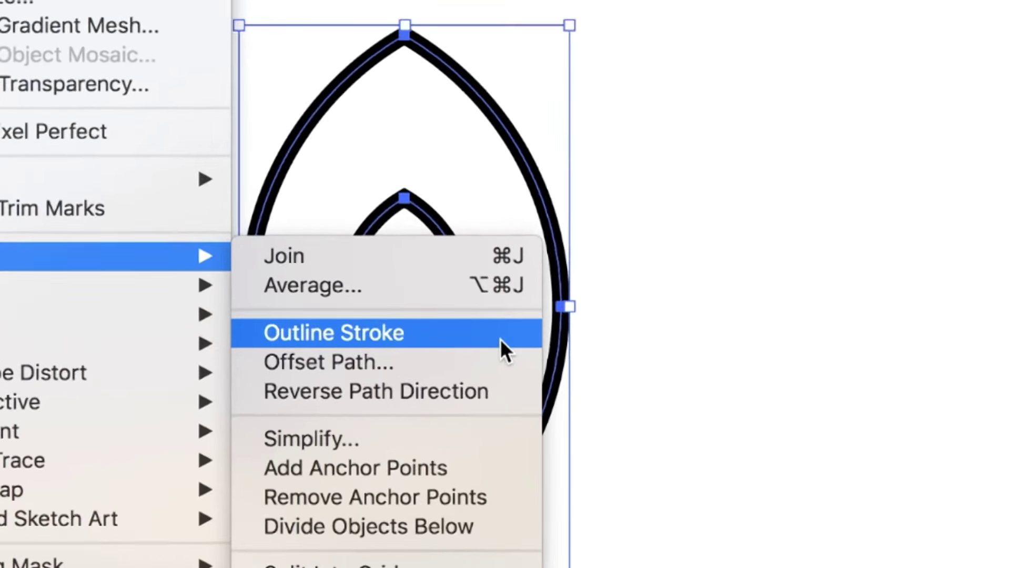
left_click(500, 324)
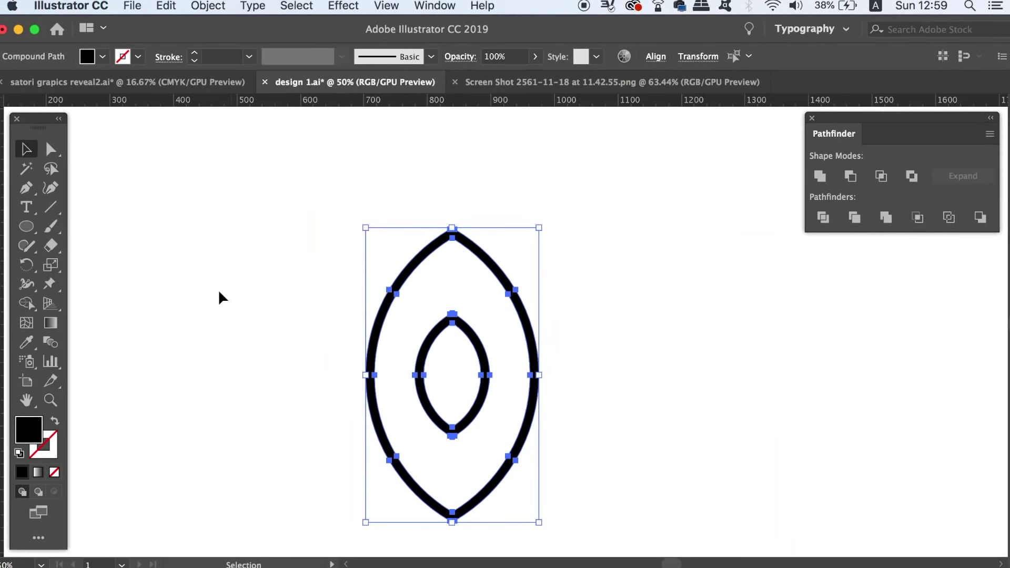
left_click_drag(3, 272, 69, 221)
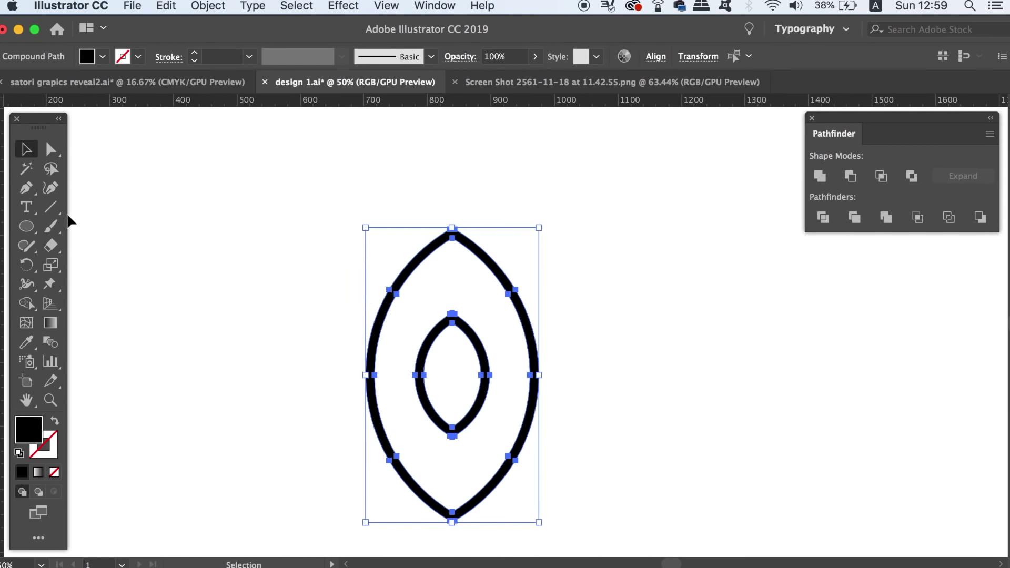
Show the guides and delete the two extra vertical guides.
right_click(291, 210)
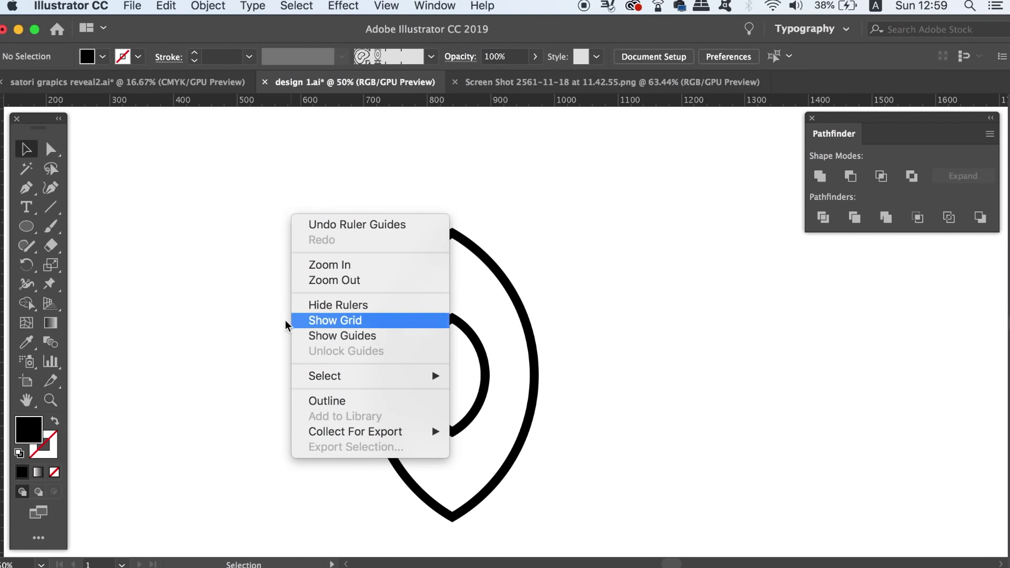
left_click(232, 285)
right_click(232, 285)
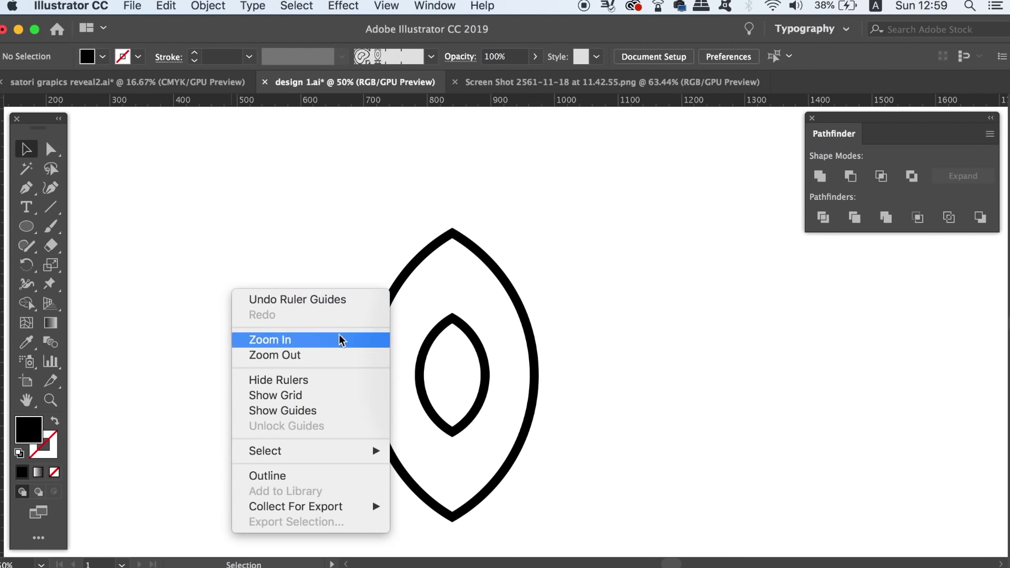
left_click(336, 409)
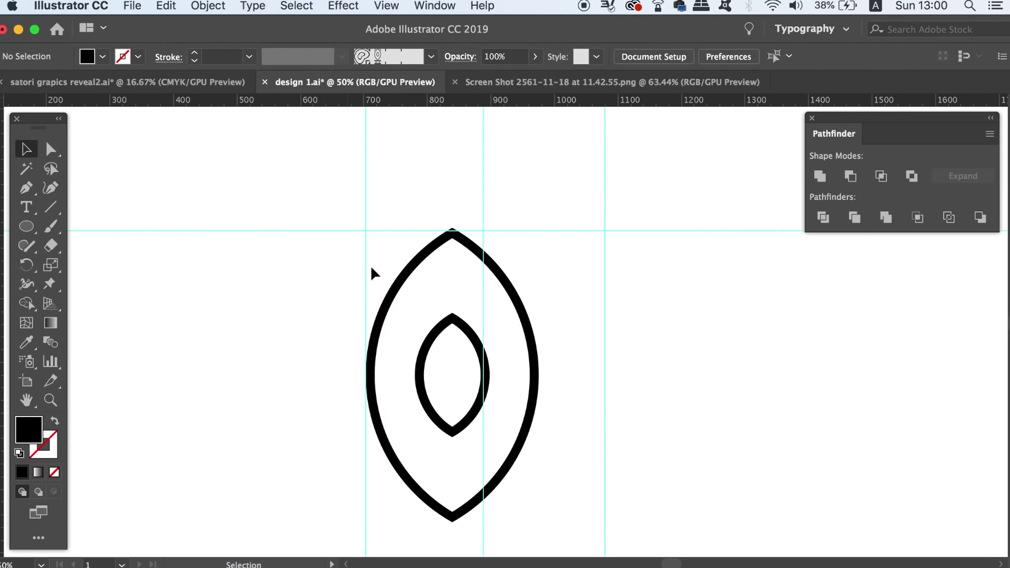
left_click_drag(450, 158, 728, 302)
key("Delete")
key("Delete")
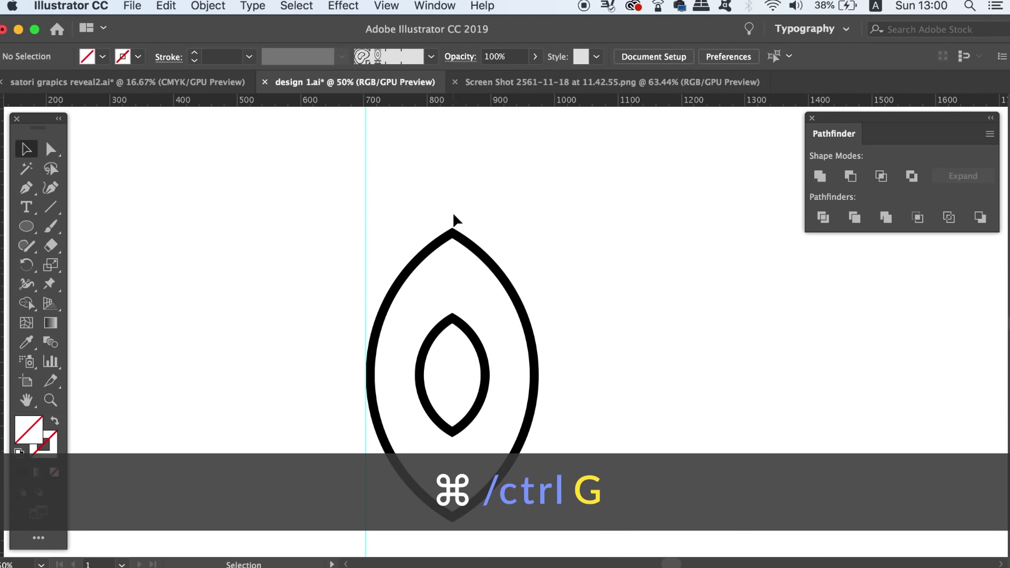
Group the two almond shapes and align the group with the guide.
left_click_drag(407, 210, 491, 402)
key("super+g")
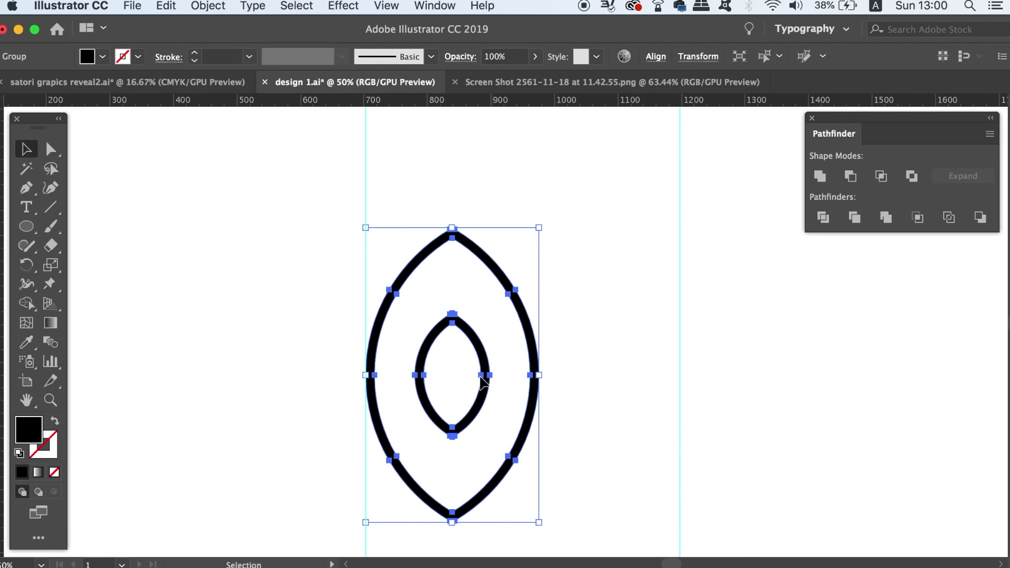
left_click(283, 176)
left_click_drag(283, 176, 533, 403)
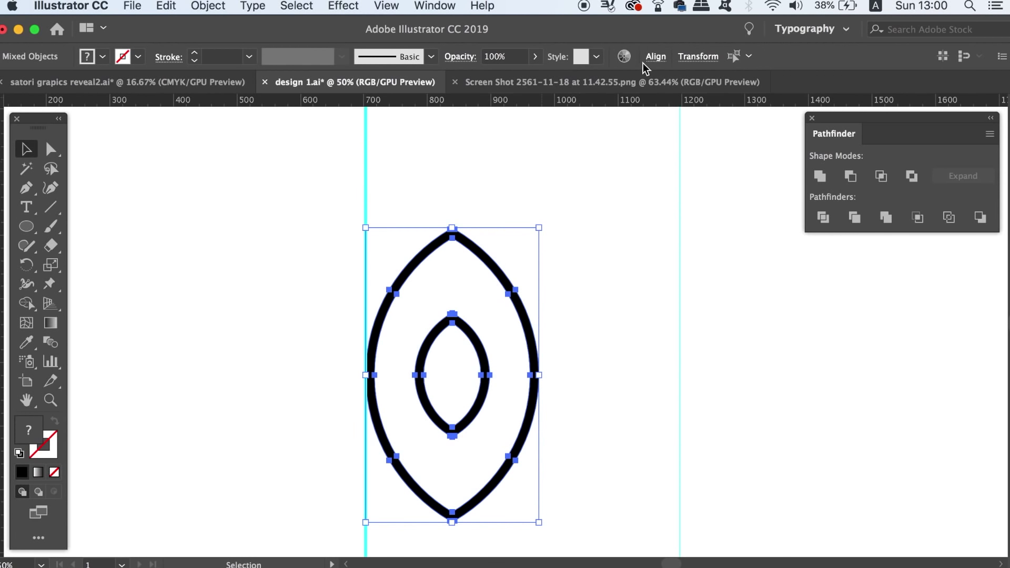
left_click(656, 56)
left_click(494, 100)
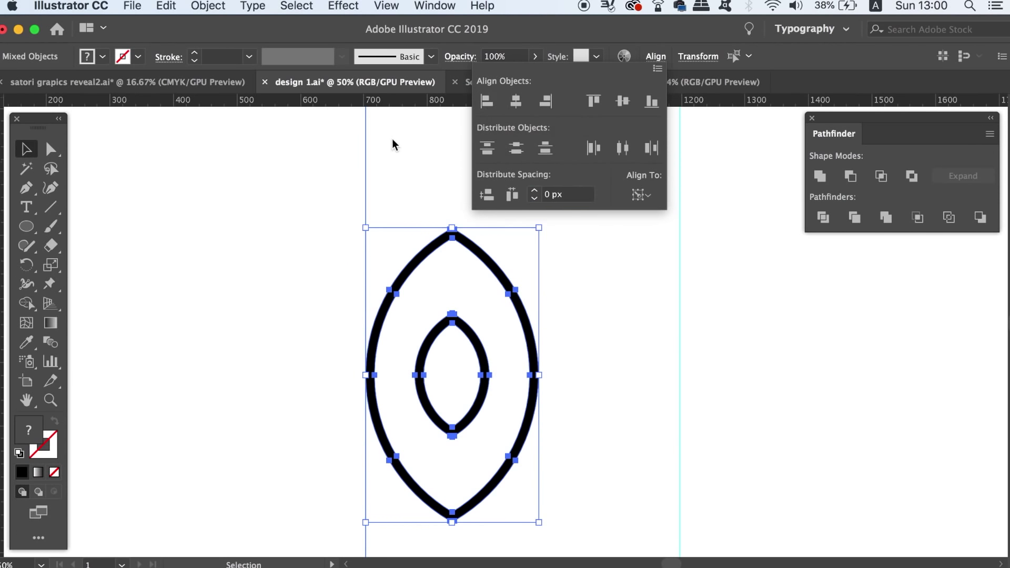
left_click(415, 143)
left_click(415, 147)
Move the vertical guide onto the outer almond's right edge.
key("super+equal")
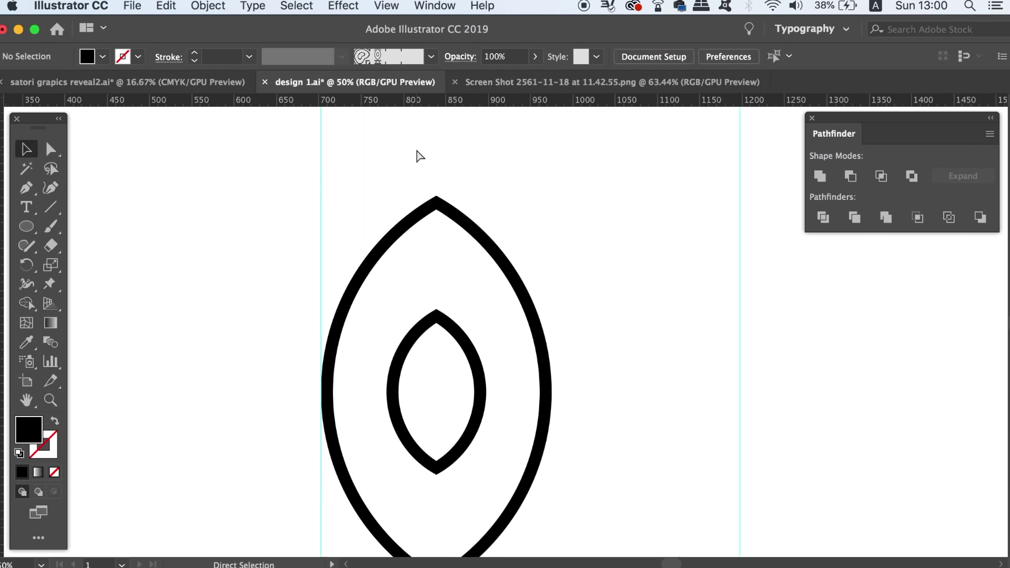
key("super+minus")
key("super+minus")
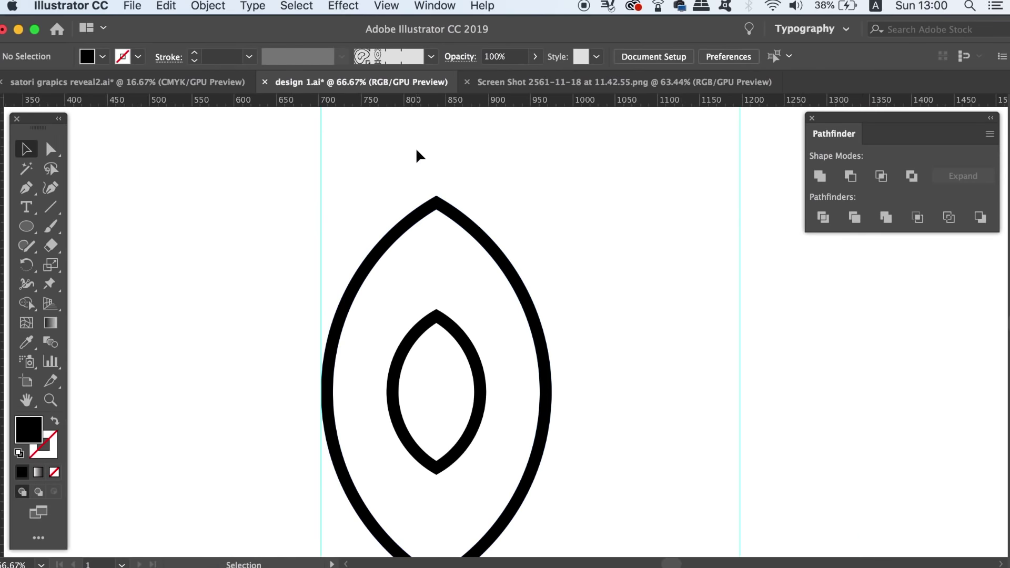
left_click_drag(740, 289, 552, 322)
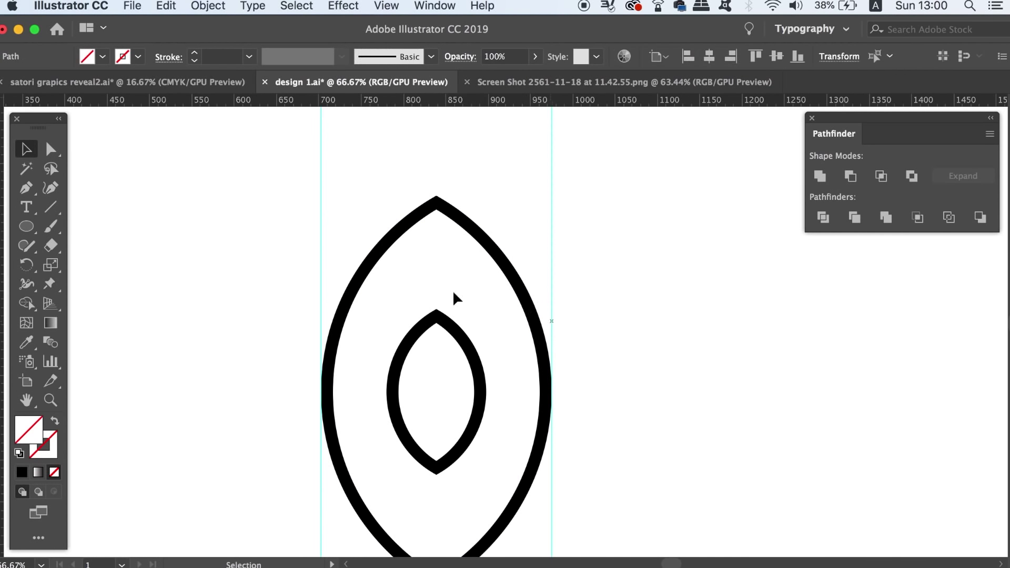
left_click(195, 183)
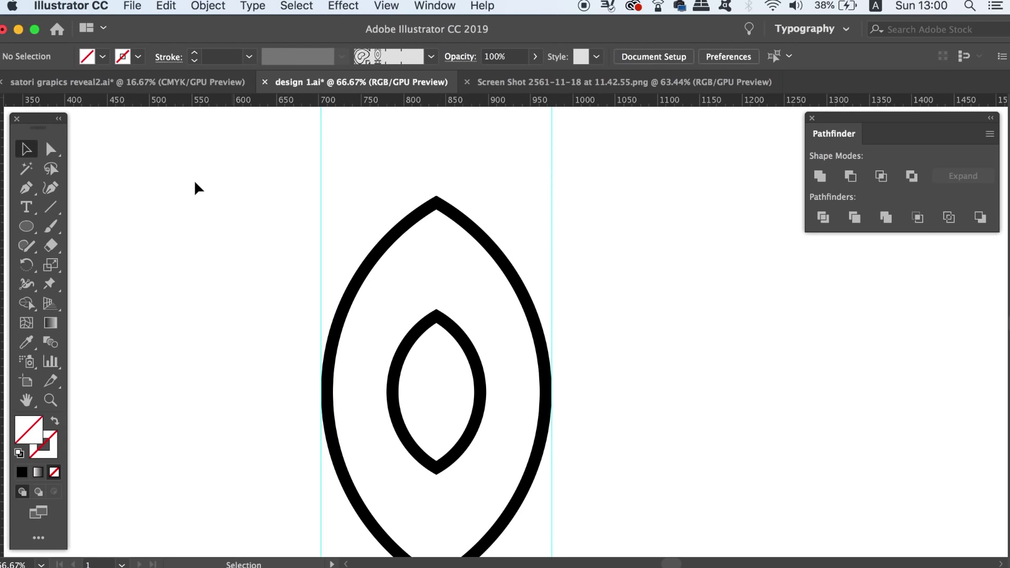
Ungroup the eye motif.
key("super+plus")
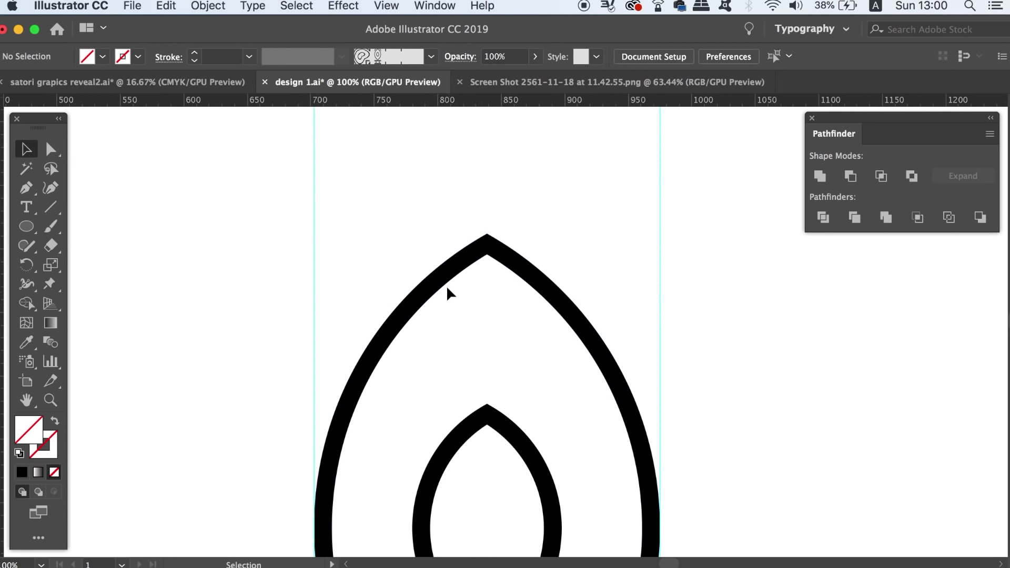
left_click(446, 285)
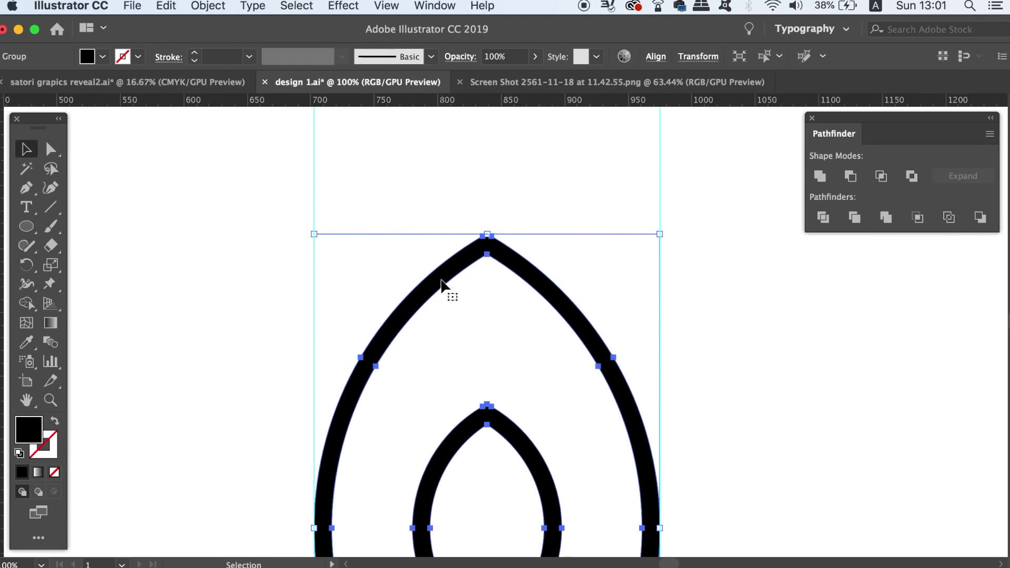
left_click(207, 7)
left_click(253, 81)
left_click(505, 156)
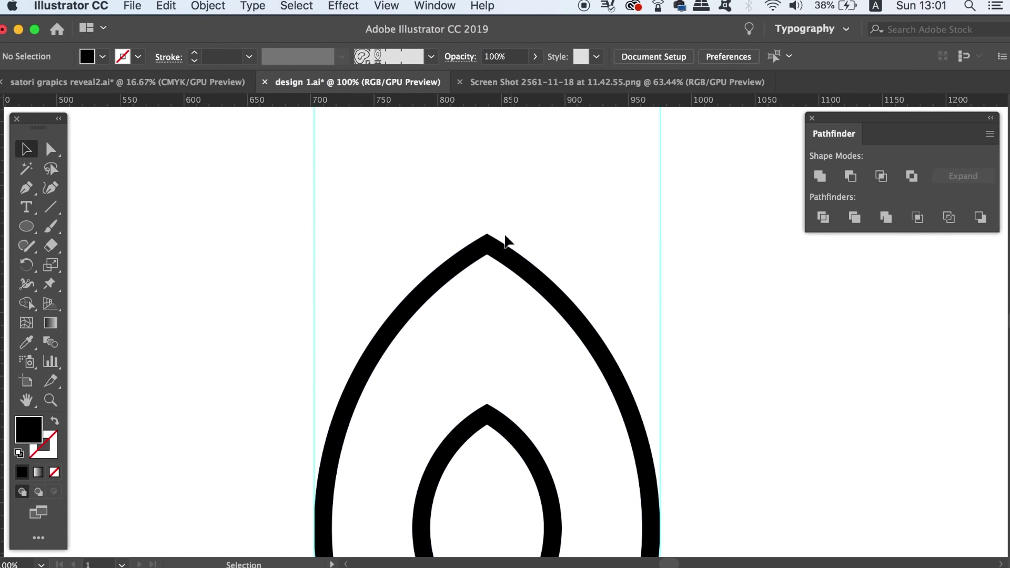
Copy the outer almond offset up-left and add a horizontal guide at the original's tip.
left_click(525, 279)
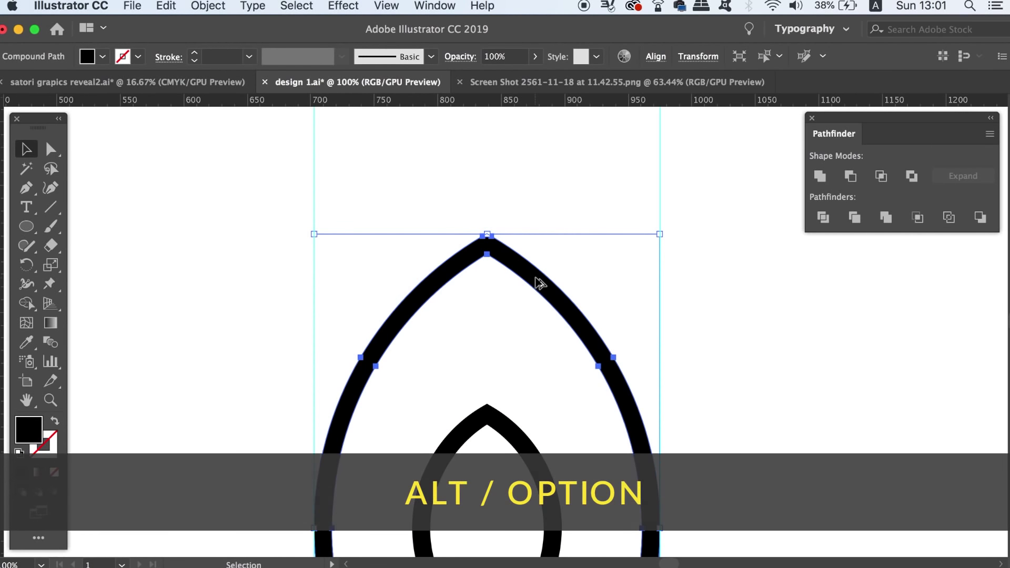
left_click_drag(538, 282, 482, 231)
left_click_drag(489, 100, 737, 232)
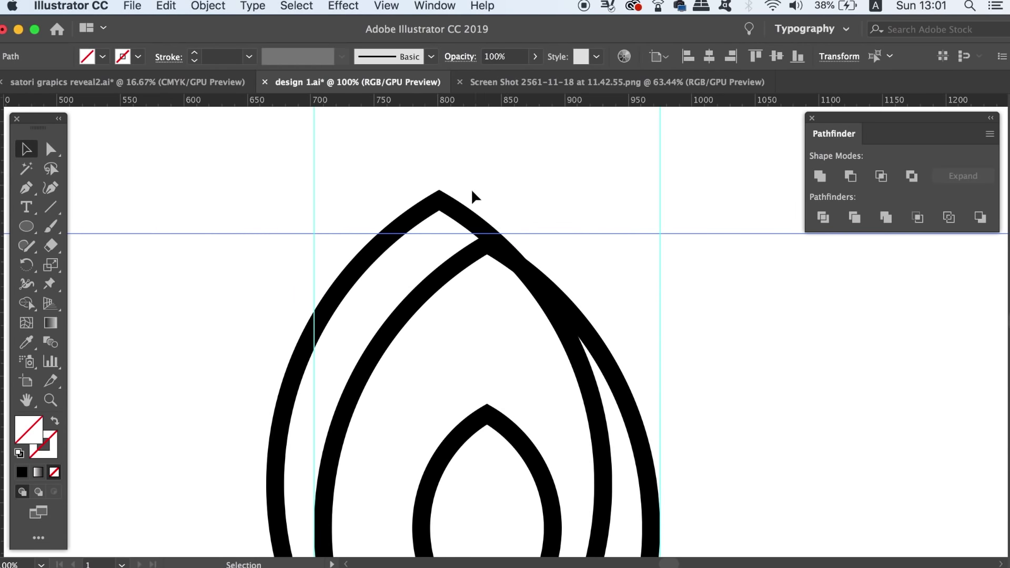
left_click(502, 182)
Pen-draw a triangle at the guides' corner and intersect it with the offset almond copy.
key("p")
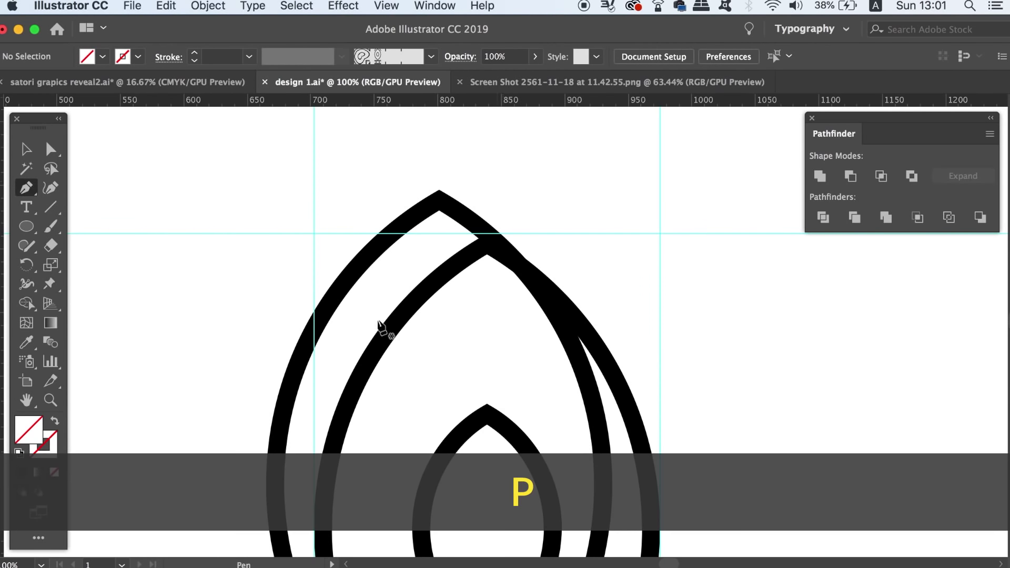
left_click(314, 376)
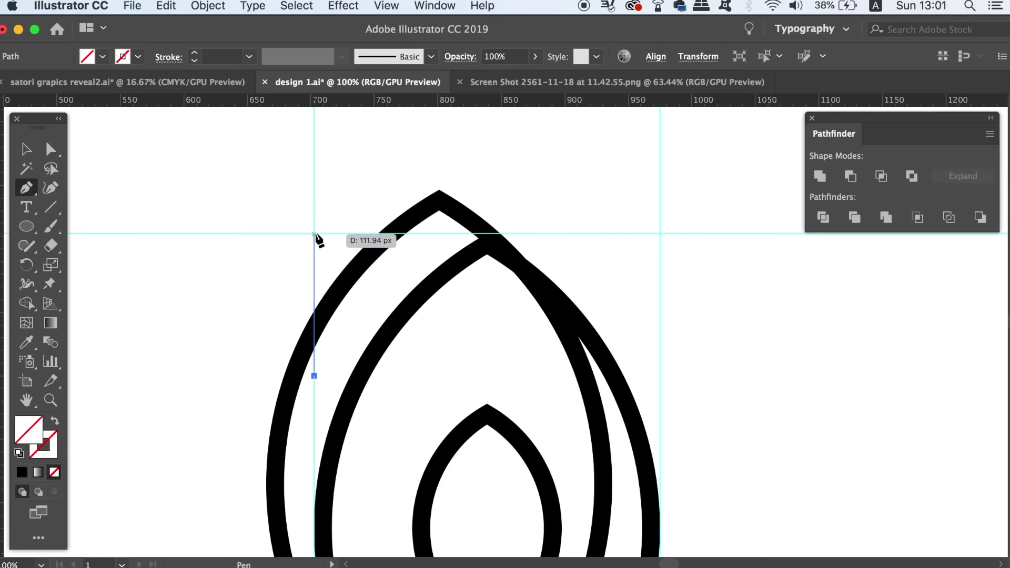
left_click(314, 233)
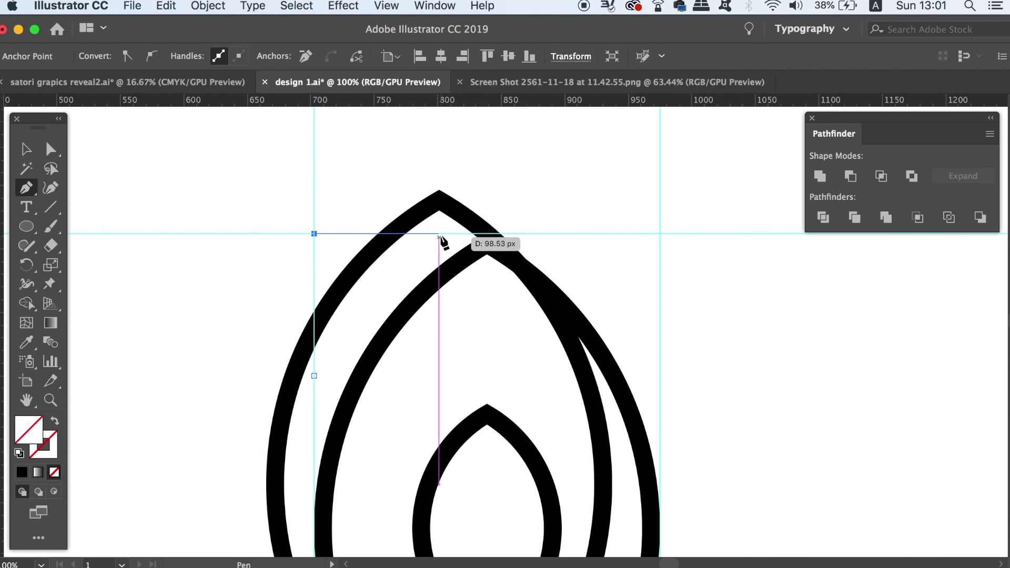
left_click(440, 233)
left_click(314, 375)
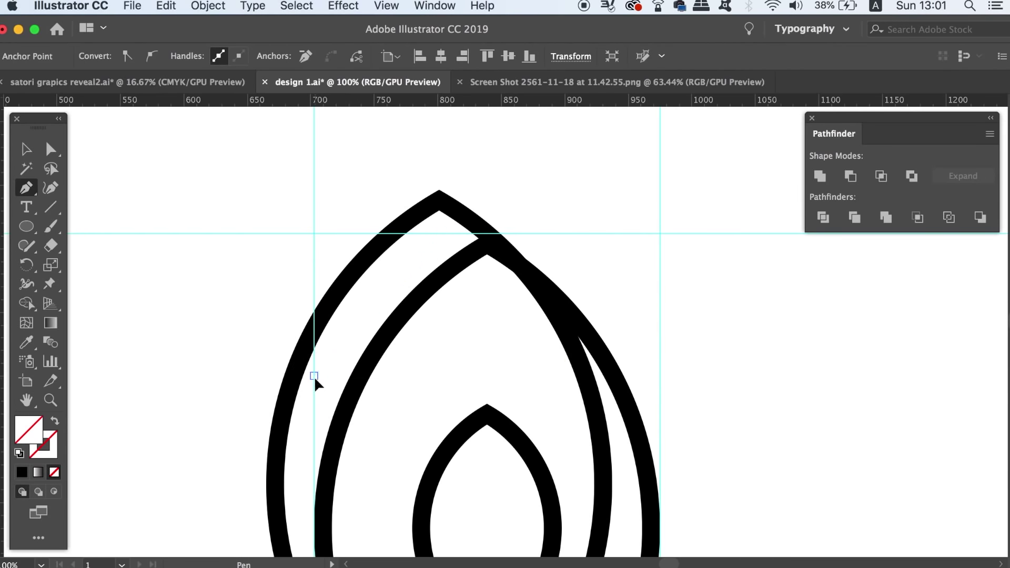
key("v")
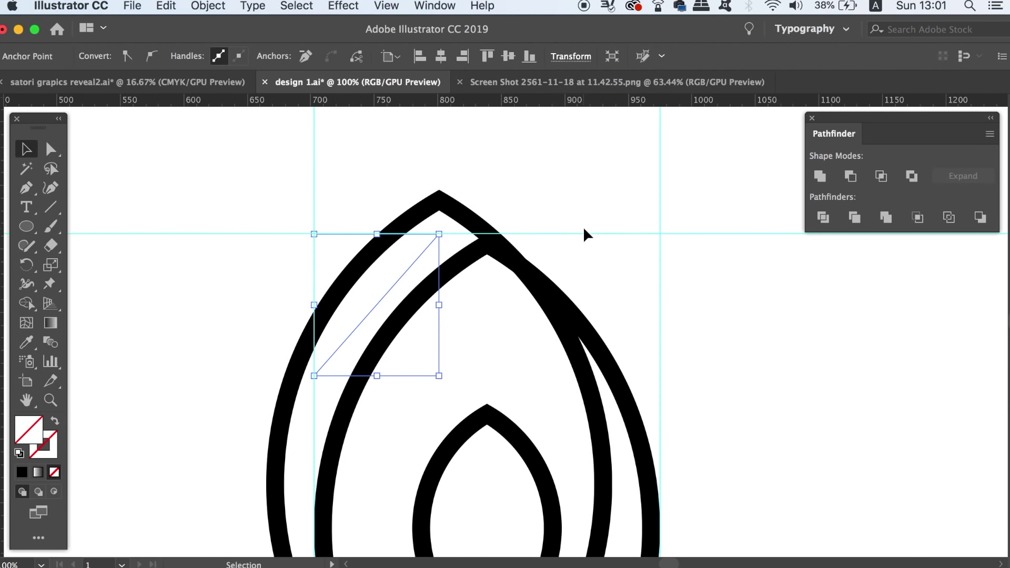
left_click(433, 207, "shift")
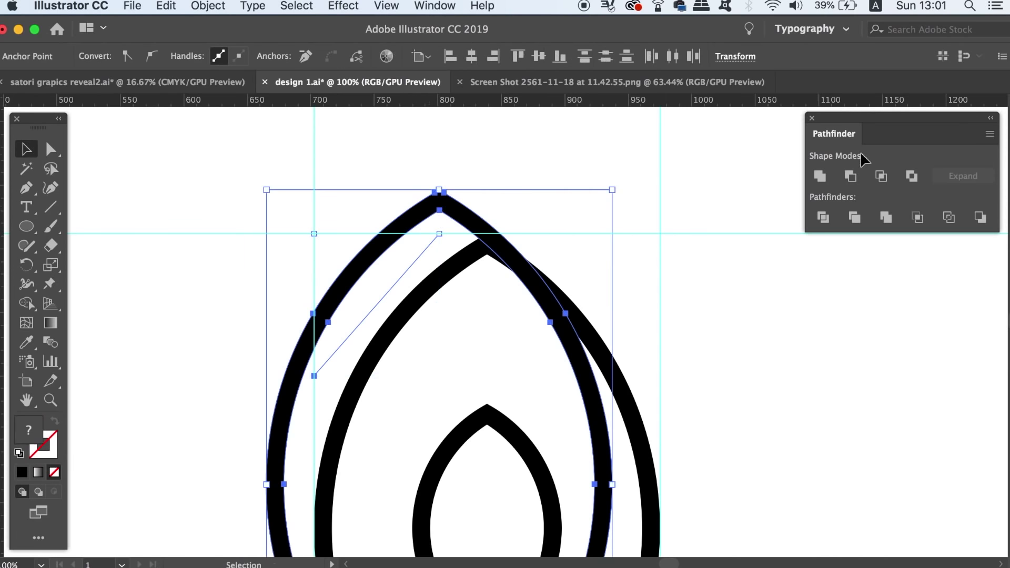
left_click(880, 178)
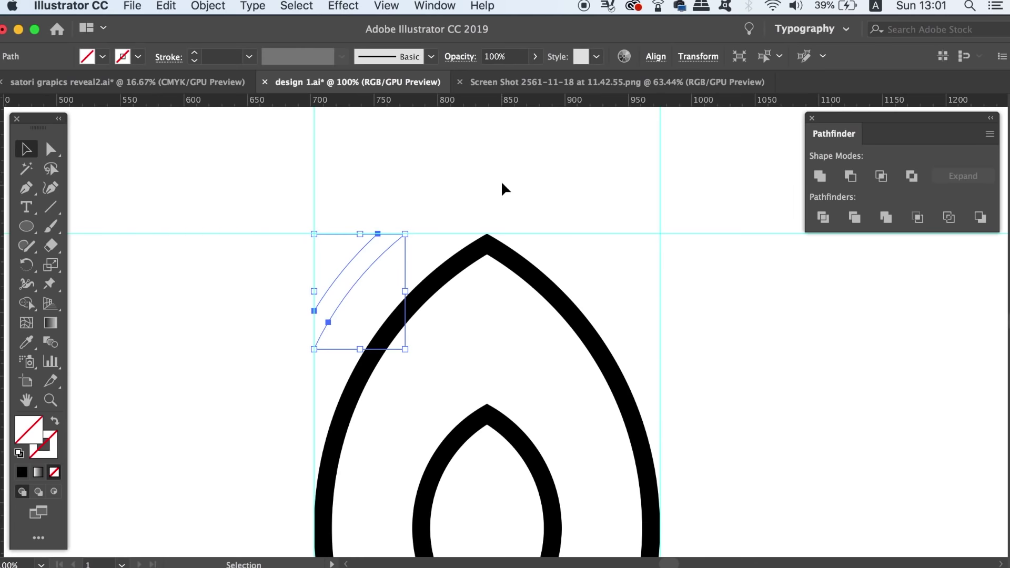
Fill the curved sliver solid black and close the colour settings.
key("shift+x")
key("comma")
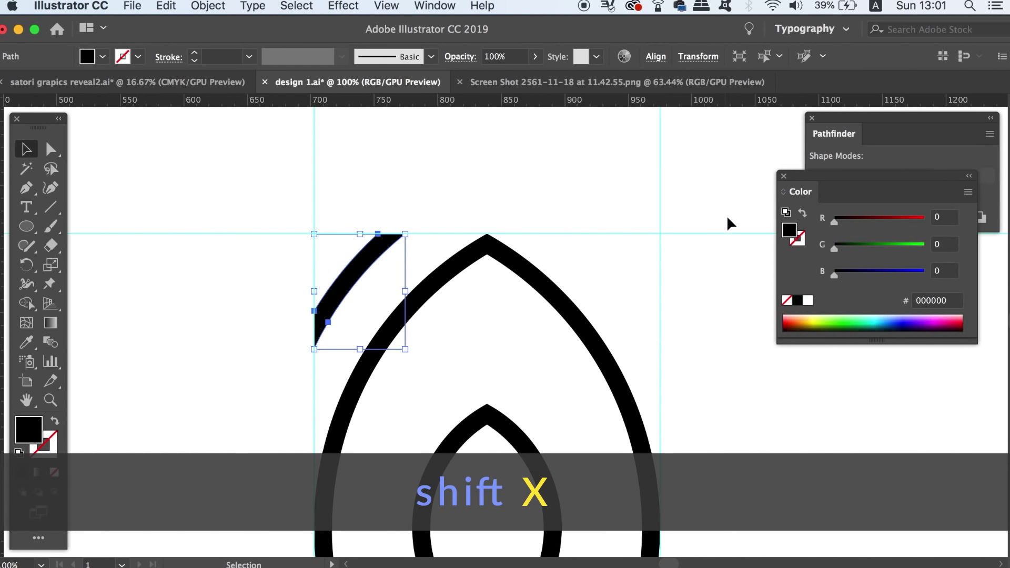
left_click(784, 176)
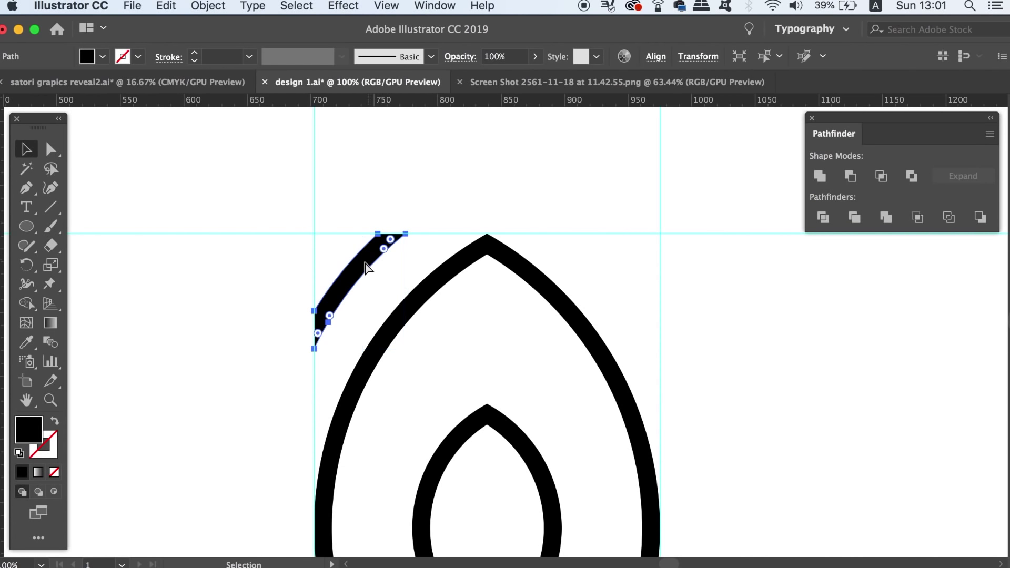
Copy the sliver to the right, reflect it vertically, and snap it onto the right guide.
left_click(366, 267)
left_click_drag(366, 266, 599, 260)
left_click(90, 8)
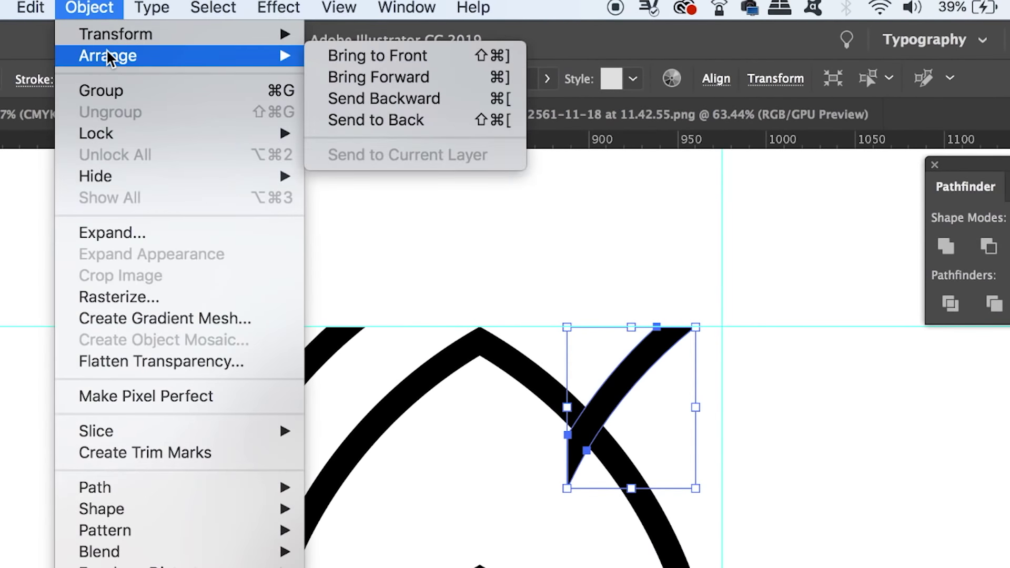
mouse_move(105, 35)
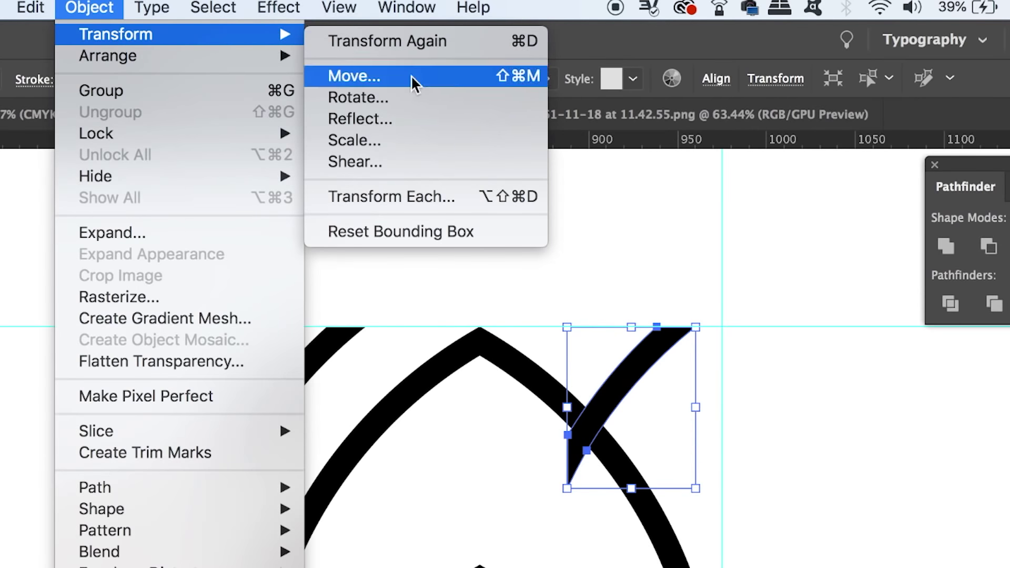
left_click(416, 118)
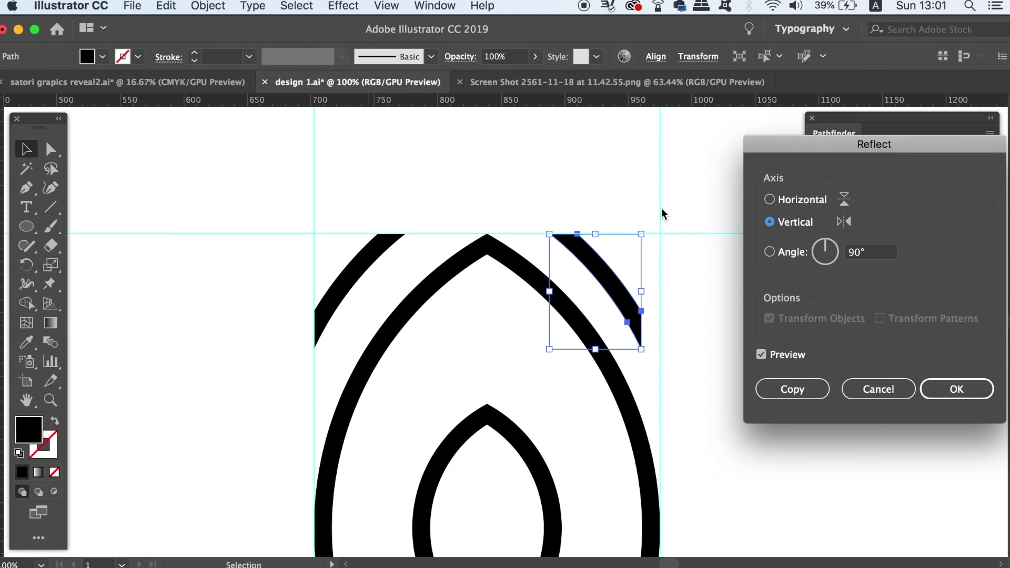
key("m")
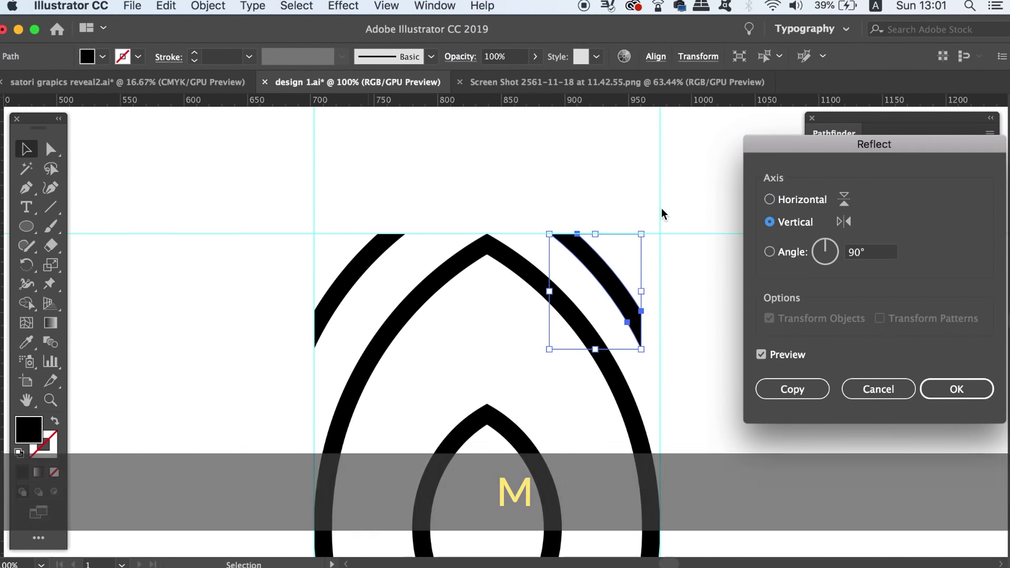
key("Return")
left_click_drag(608, 280, 627, 281)
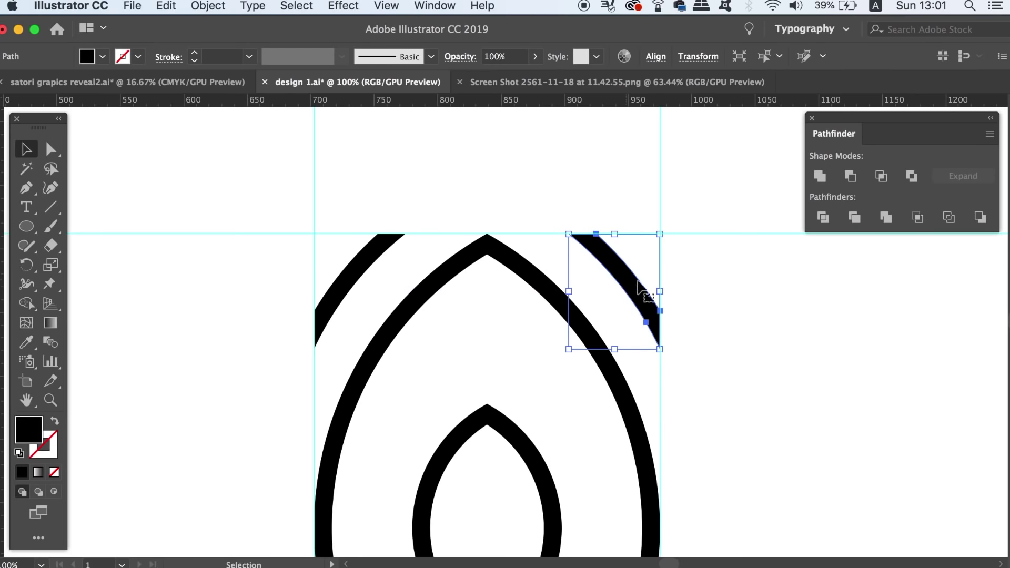
left_click(735, 310)
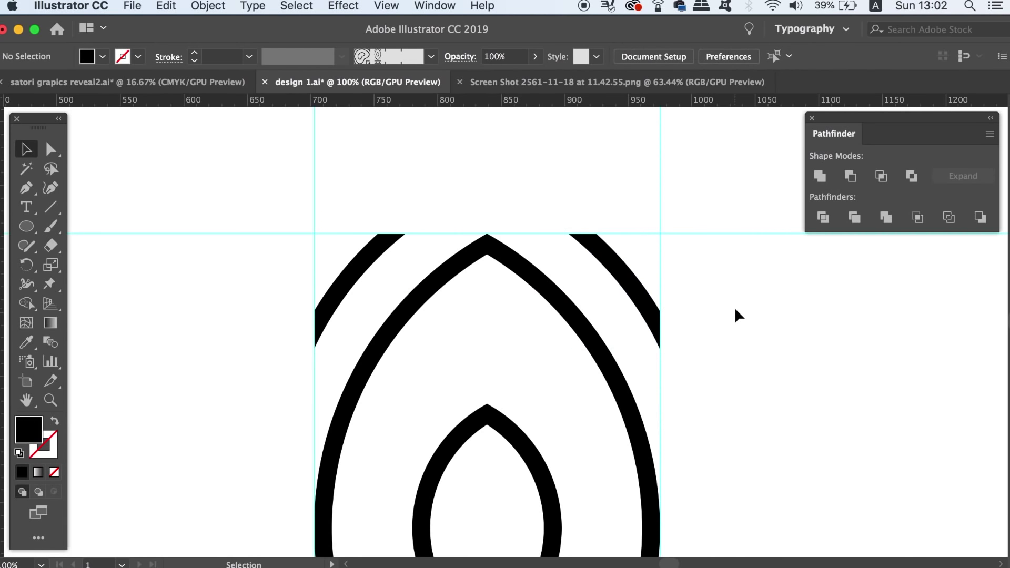
Draw an unfilled outlined rectangle spanning both guides and extend it down to about 272.31 × 657.82 px.
key("super+equal")
key("m")
key("shift+x")
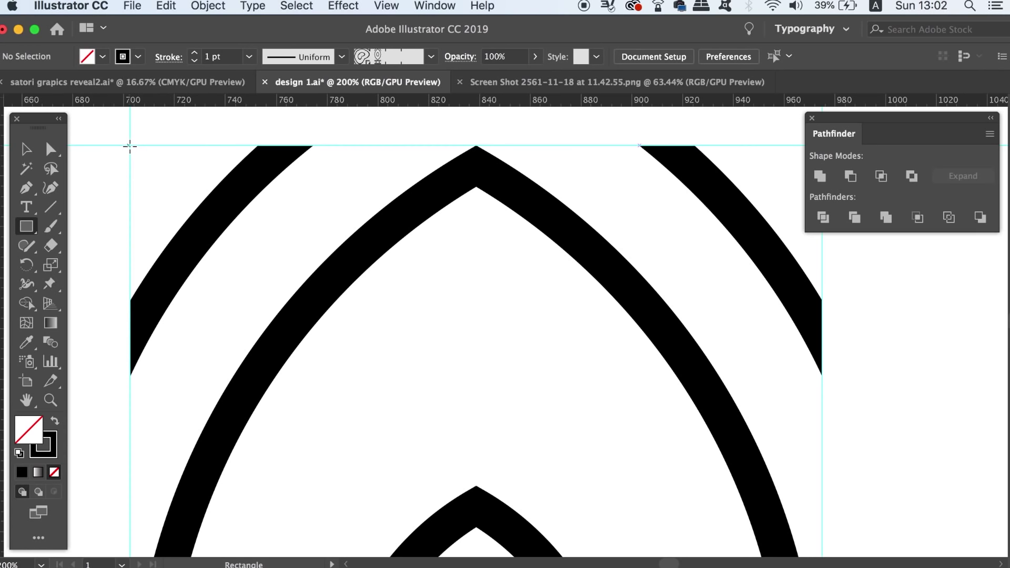
left_click_drag(130, 145, 277, 303)
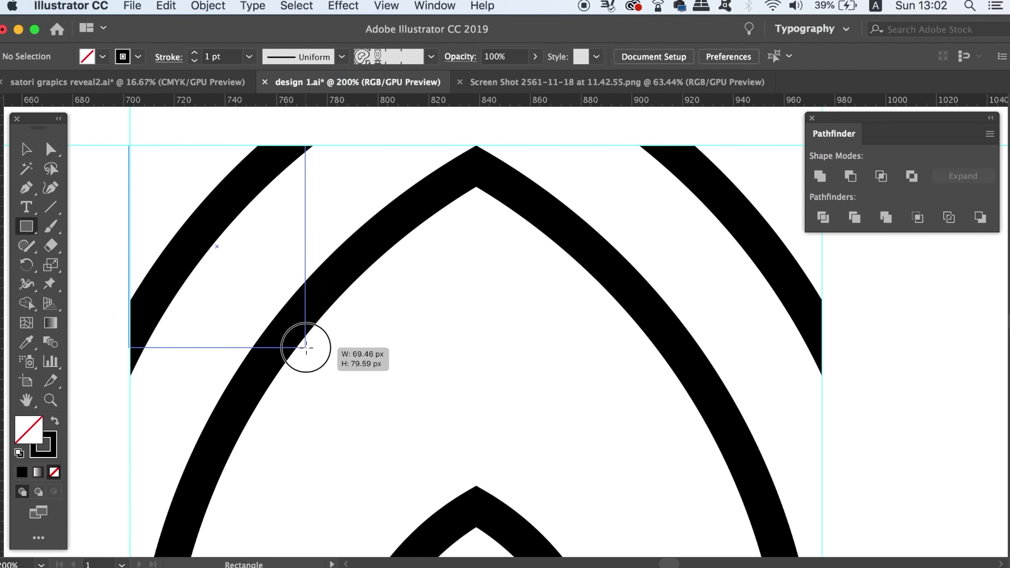
left_click_drag(306, 348, 822, 510)
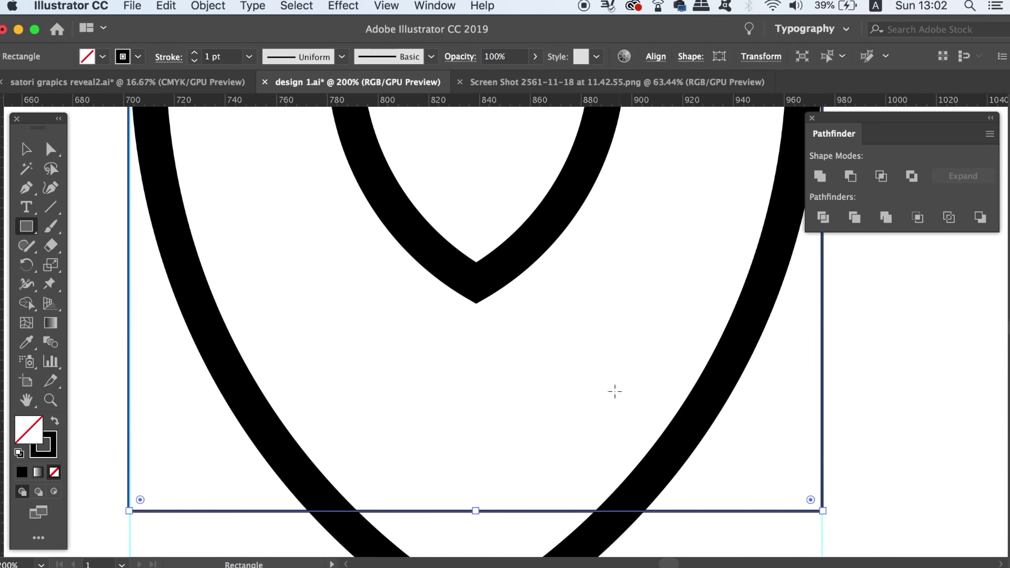
key("v")
scroll(377, 225, "down", 5)
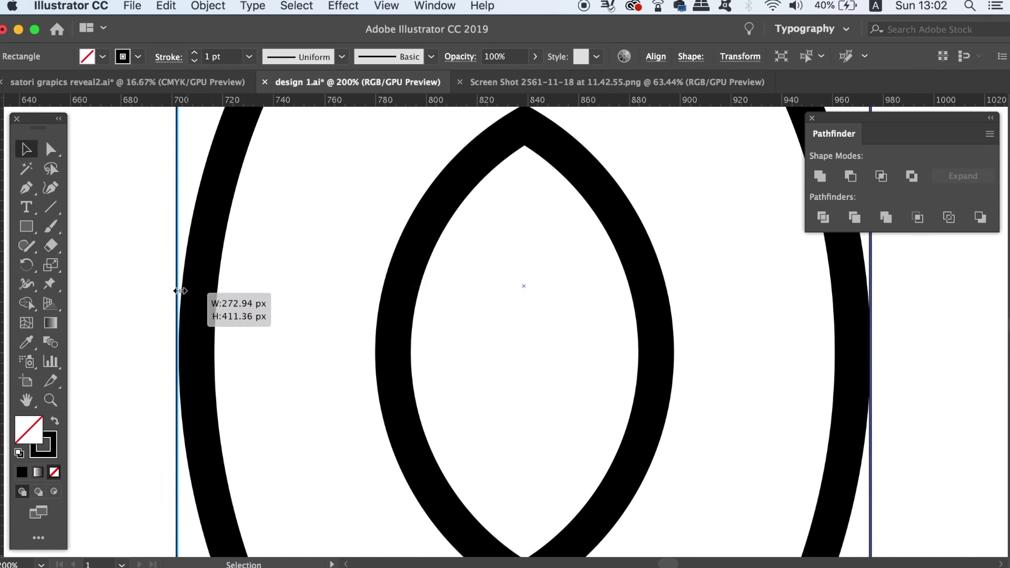
left_click_drag(179, 289, 145, 394)
scroll(316, 415, "down", 10)
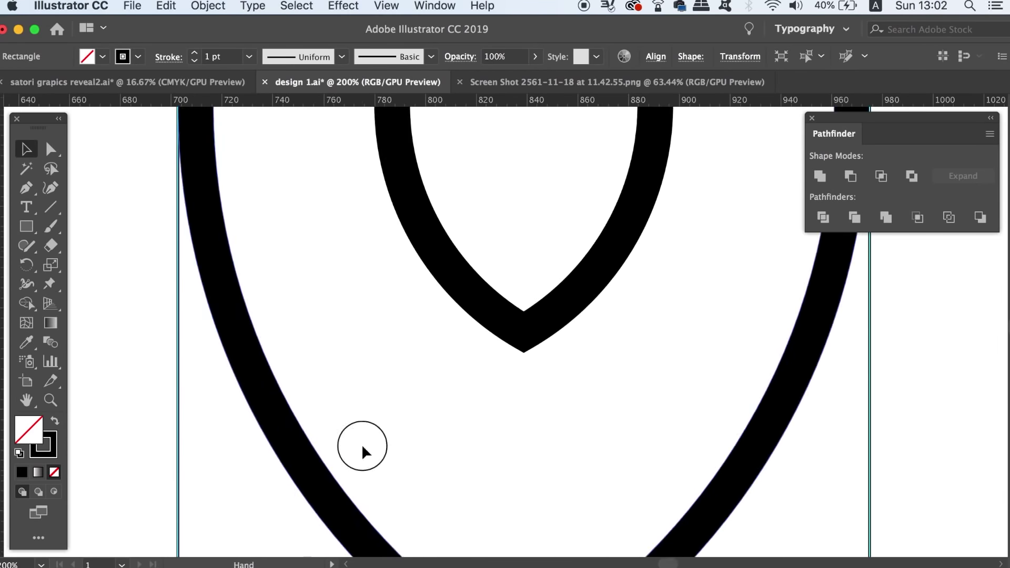
key("super+minus")
left_click_drag(524, 163, 509, 505)
key("super+minus")
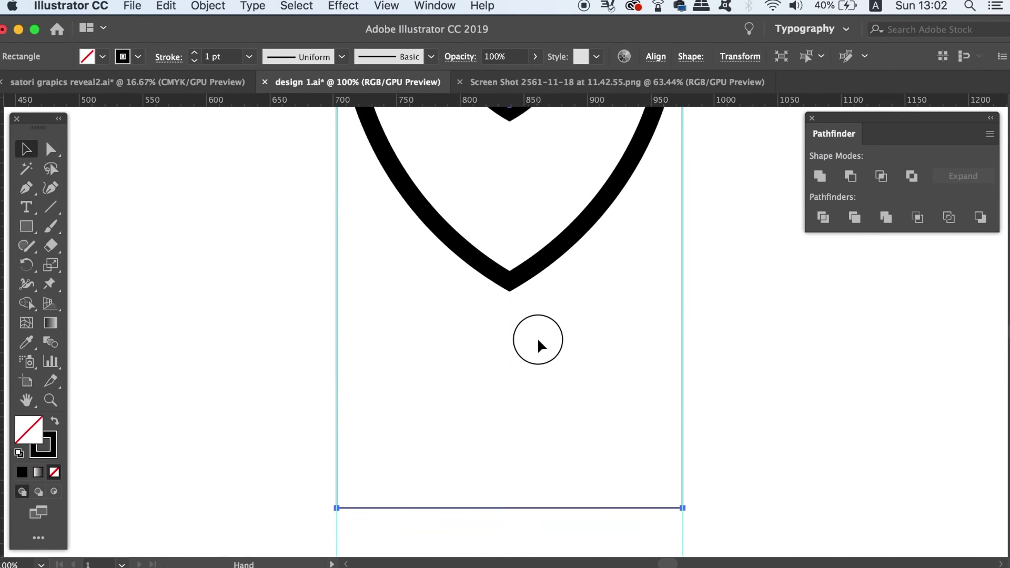
scroll(509, 410, "down", 3)
left_click_drag(506, 417, 509, 445)
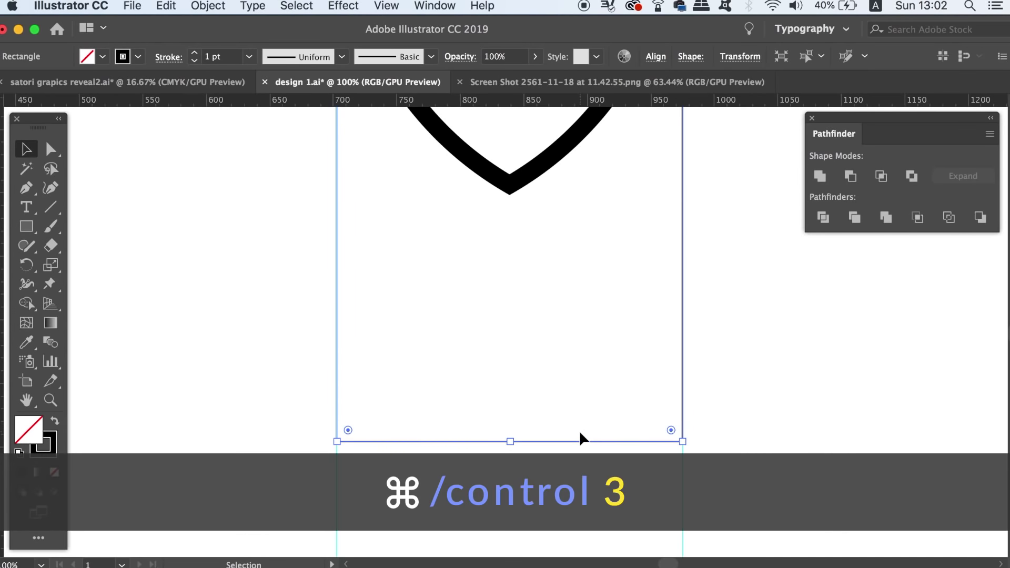
Hide the rectangle and bring the area below the almond into view at actual size.
key("super+3")
key("super+minus")
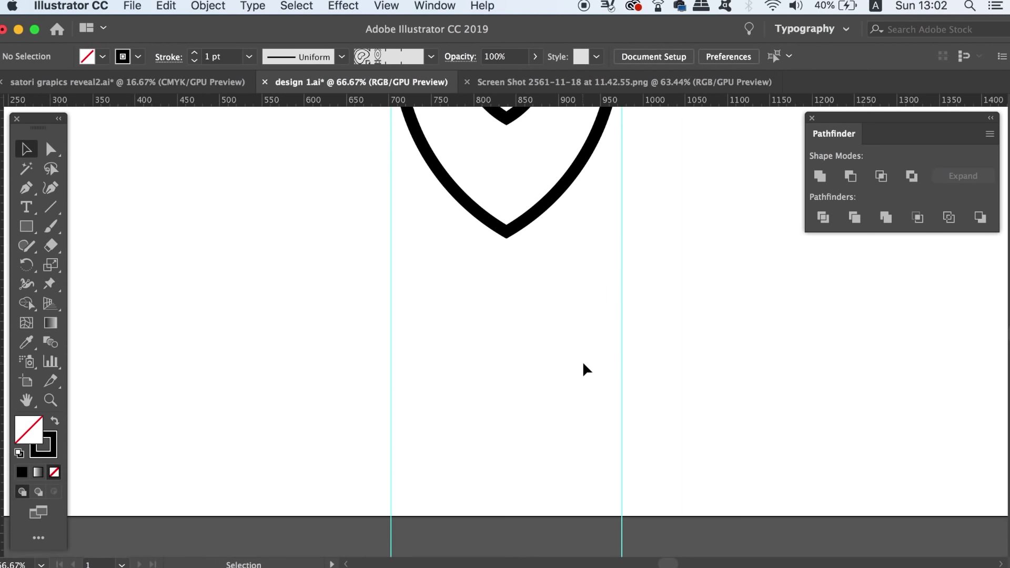
left_click_drag(582, 361, 580, 433)
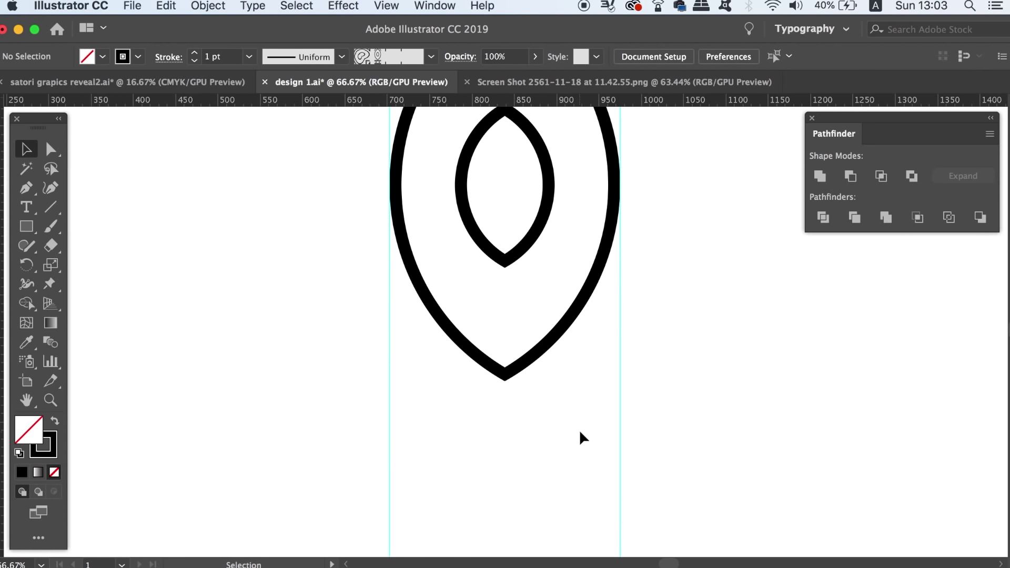
key("super+plus")
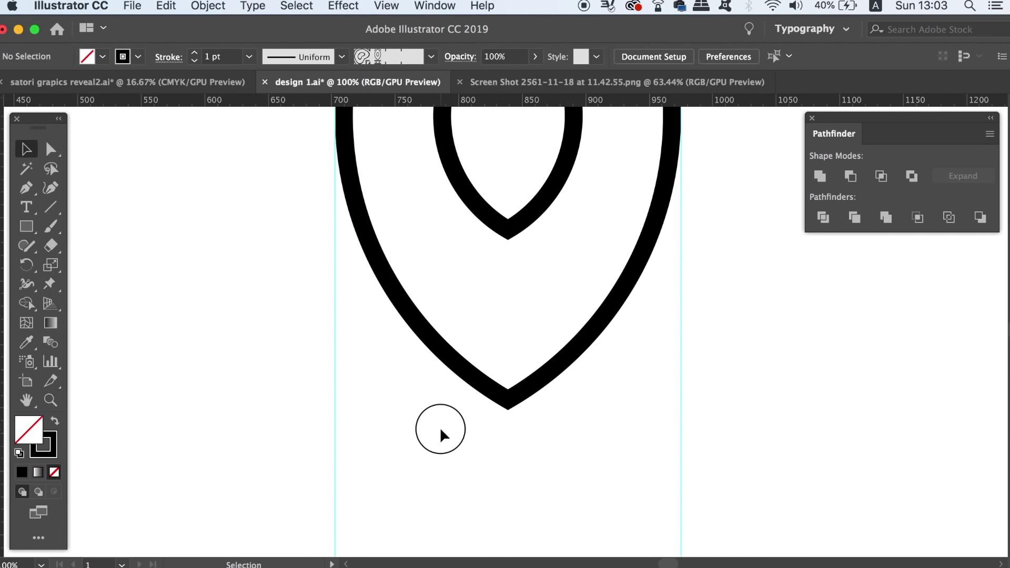
left_click_drag(440, 427, 438, 329)
key("m")
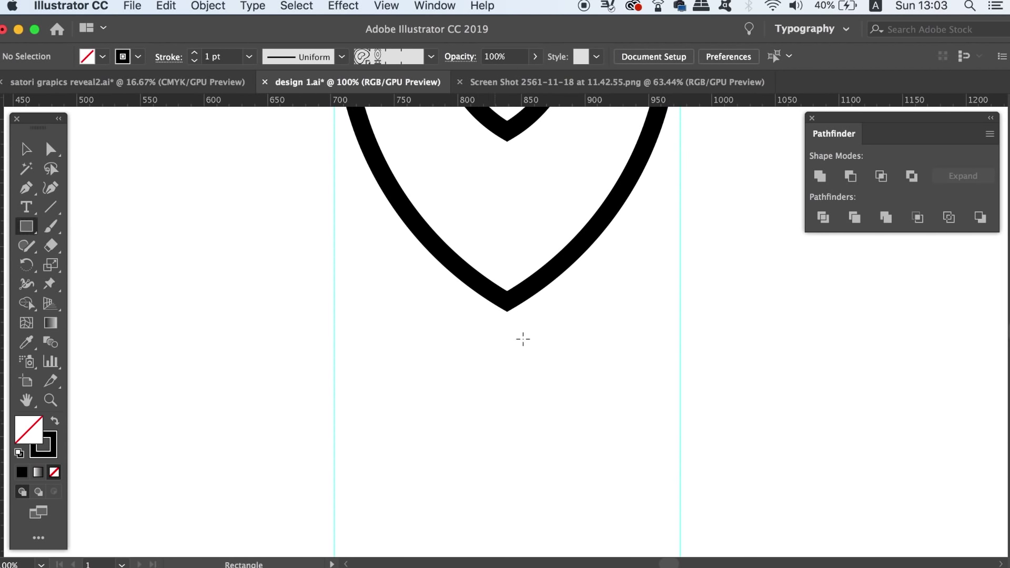
Draw a thin solid black bar below the almond's point and a thicker copy beneath it.
left_click_drag(297, 326, 718, 334)
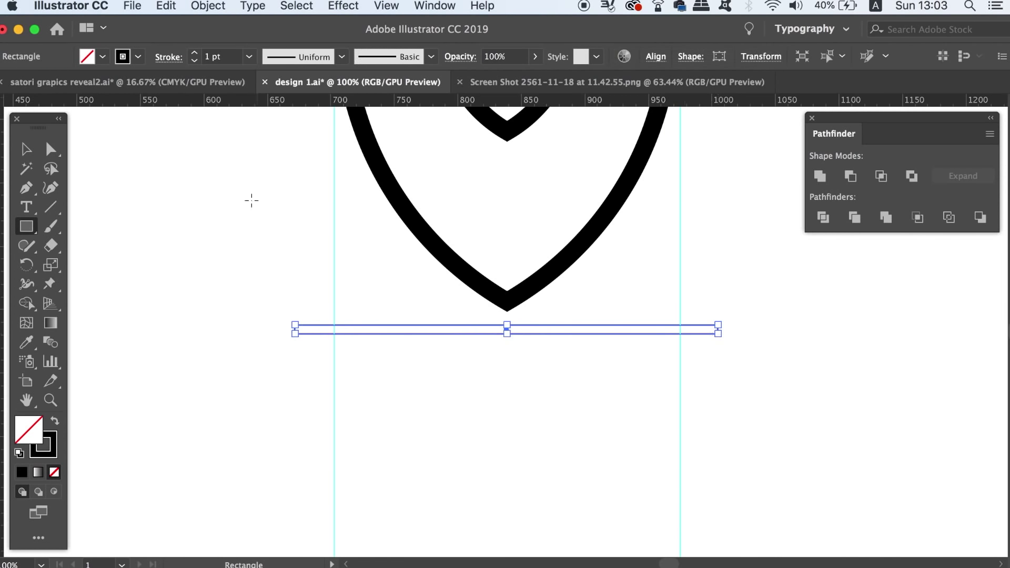
key("shift+x")
left_click(27, 149)
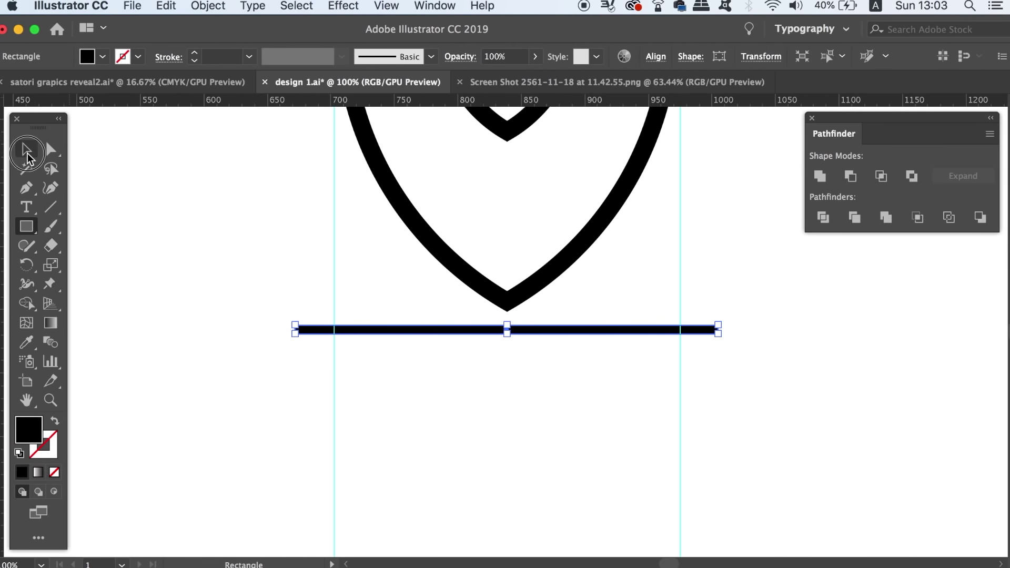
left_click_drag(575, 329, 574, 361)
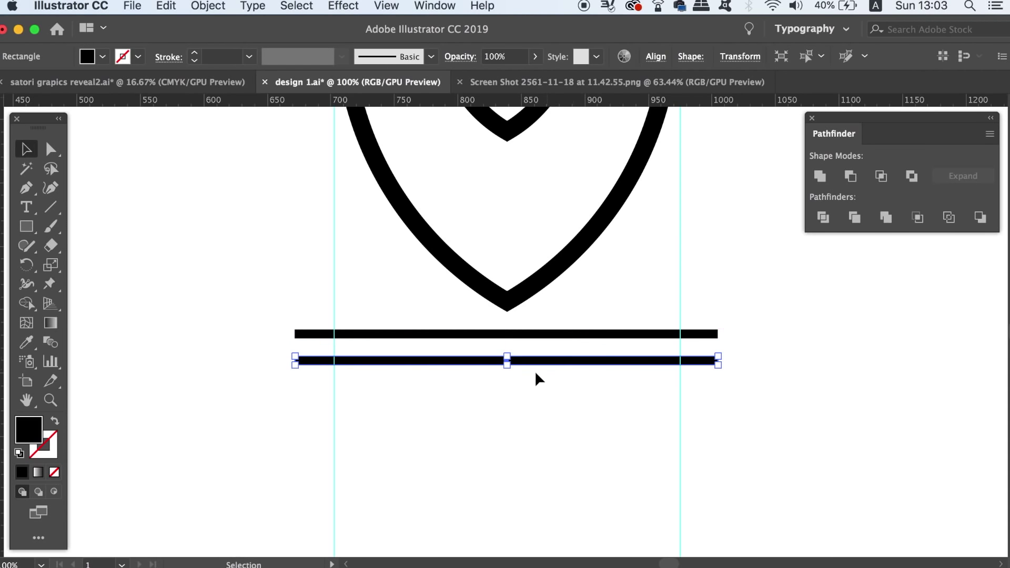
left_click_drag(506, 363, 504, 375)
left_click(782, 395)
Draw a wide rectangle below the two bars between the guides.
key("super+minus")
key("super+minus")
key("super+minus")
key("super+minus")
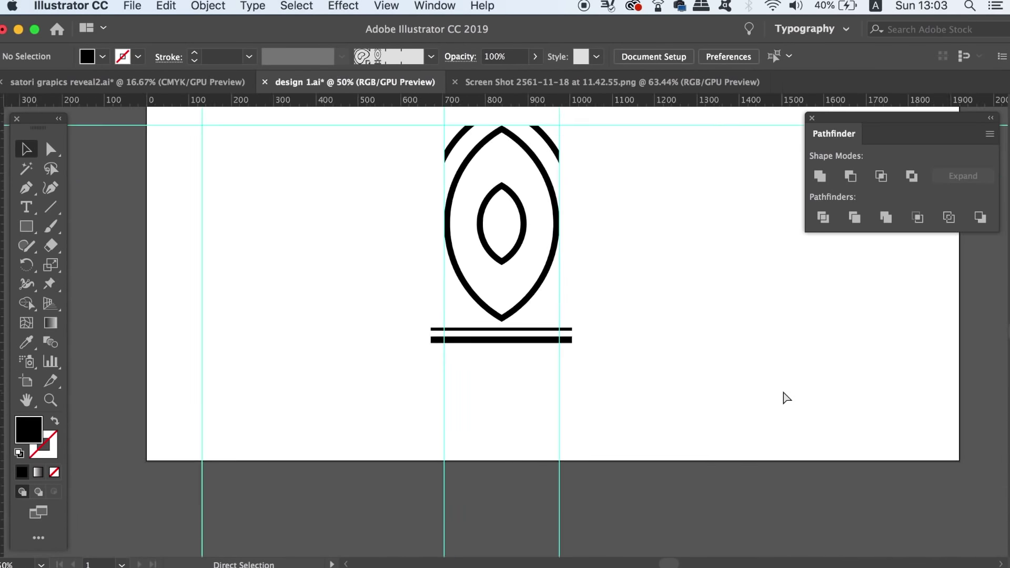
key("super+plus")
key("super+plus")
key("super+plus")
key("super+plus")
key("super+plus")
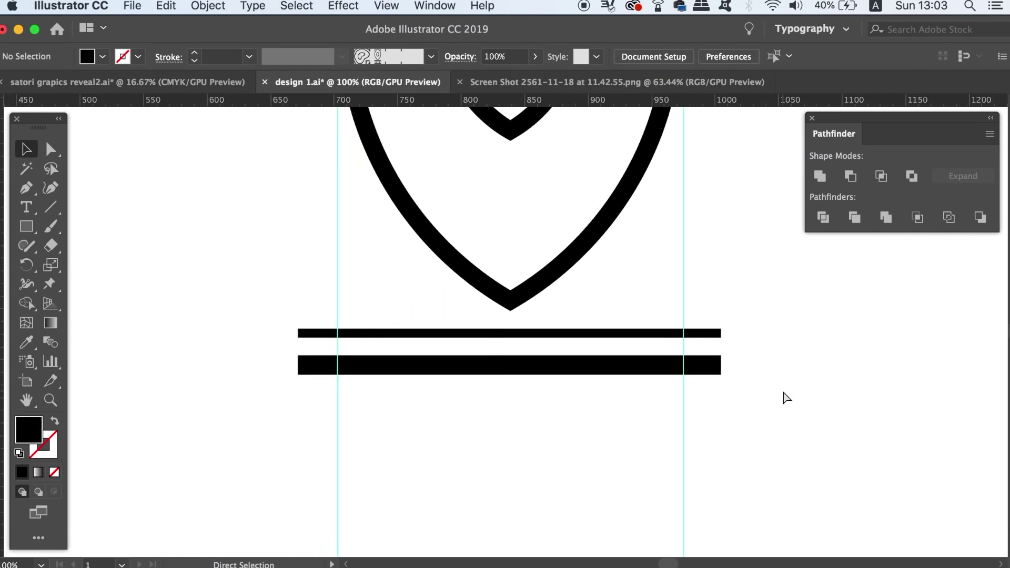
left_click_drag(778, 331, 718, 230)
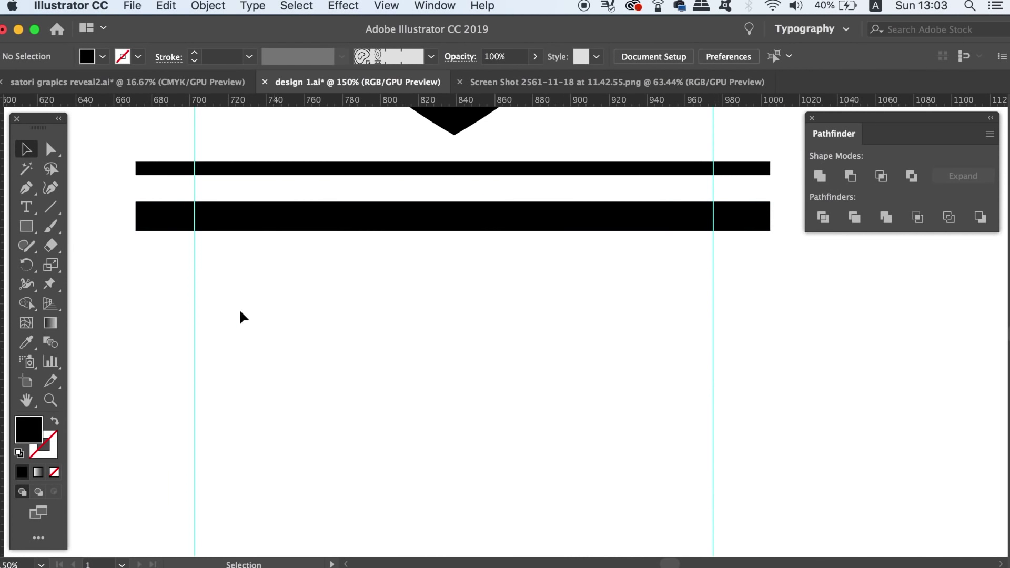
left_click(38, 230)
left_click_drag(194, 272, 713, 435)
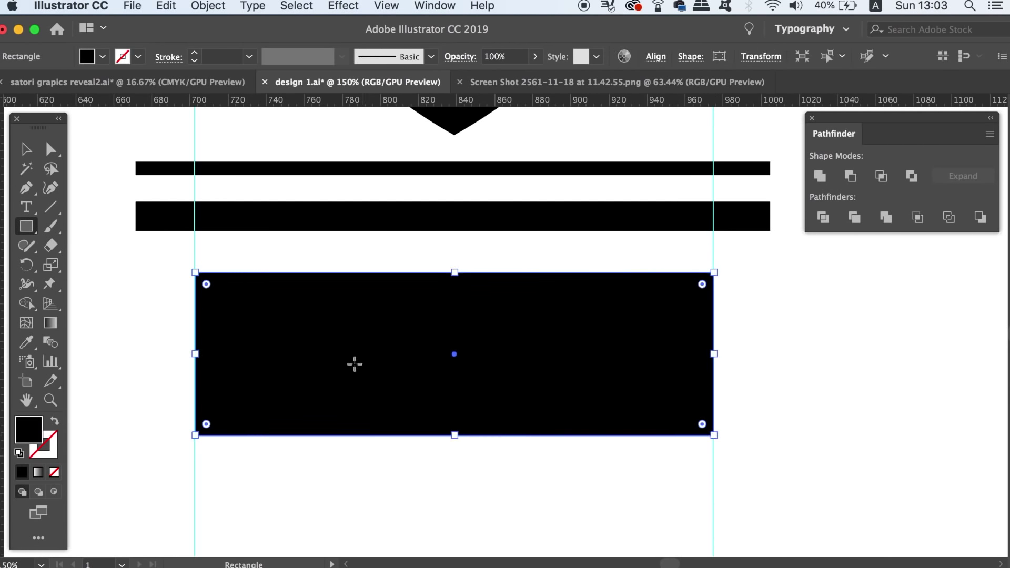
Make the wide rectangle an unfilled black outline and split it into a 4-column grid.
key("shift+x")
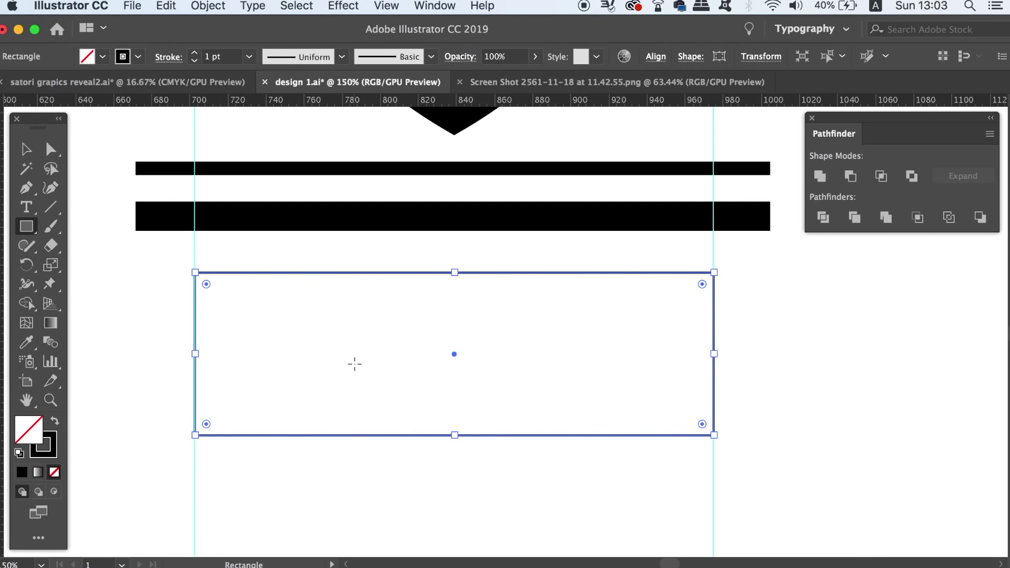
left_click(222, 4)
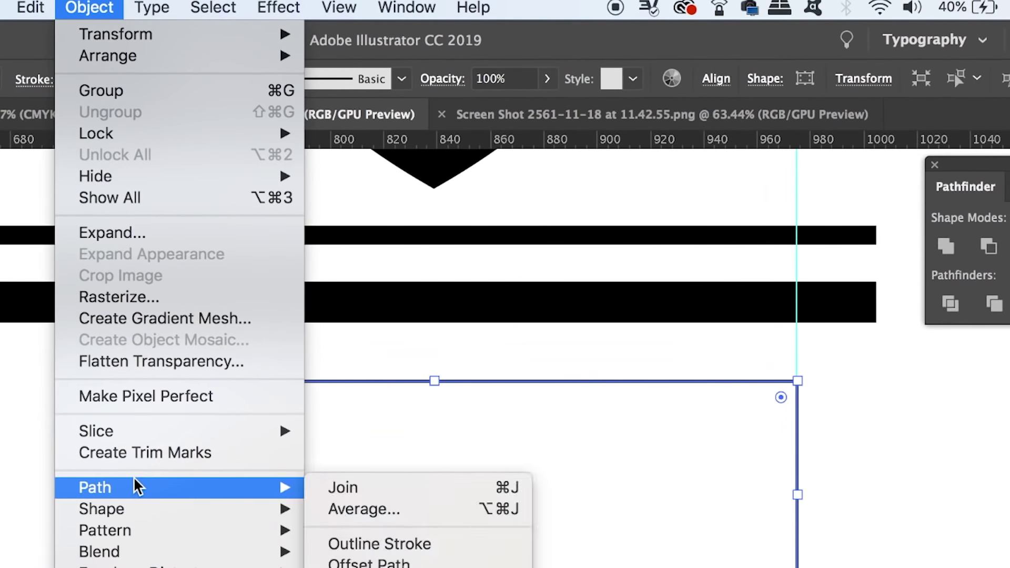
mouse_move(313, 345)
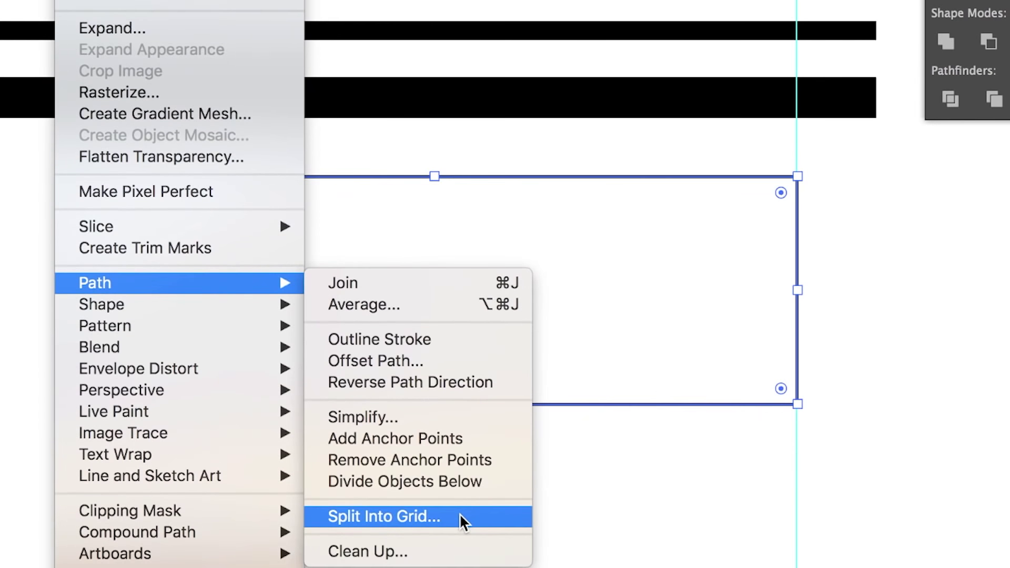
left_click(457, 516)
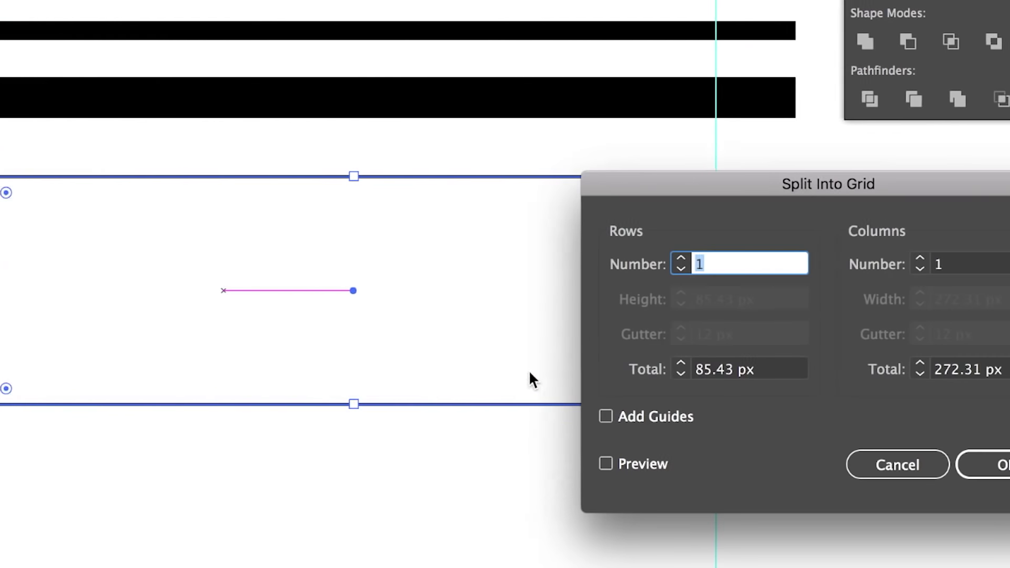
left_click(843, 258)
left_click(843, 258)
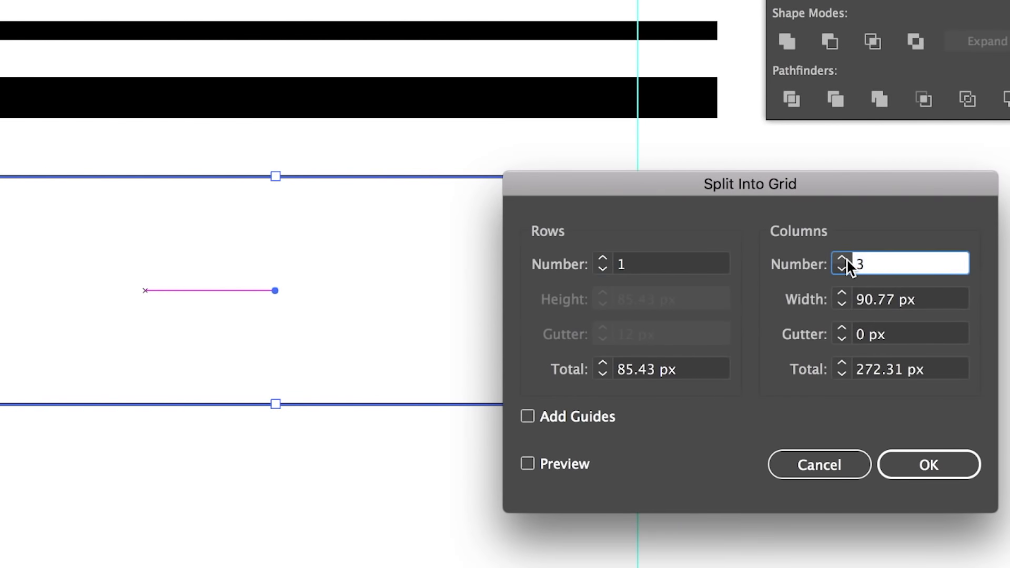
left_click(843, 259)
left_click(936, 469)
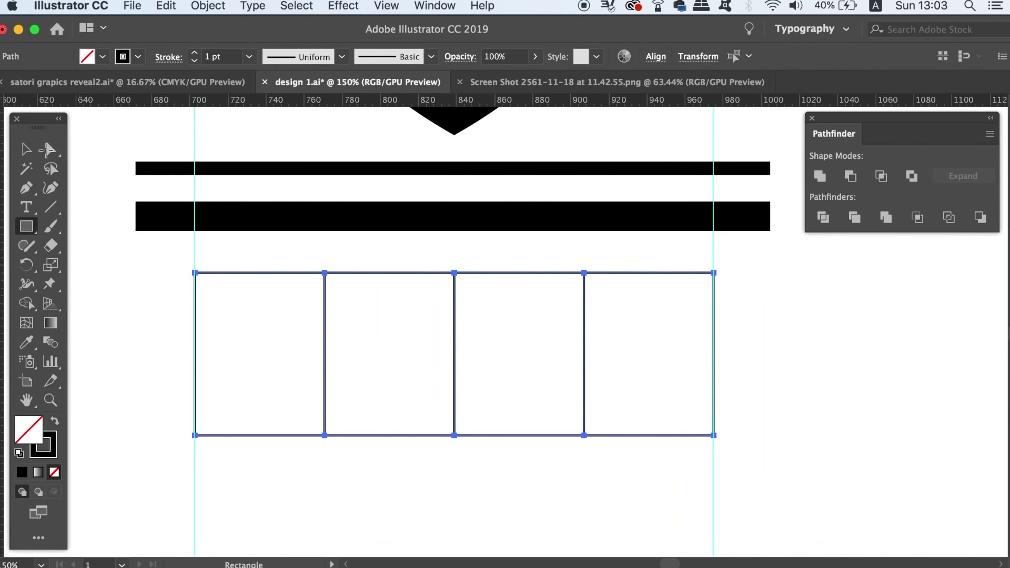
Move the four-cell grid up so it sits just below the thick bar.
left_click(26, 150)
left_click(607, 315)
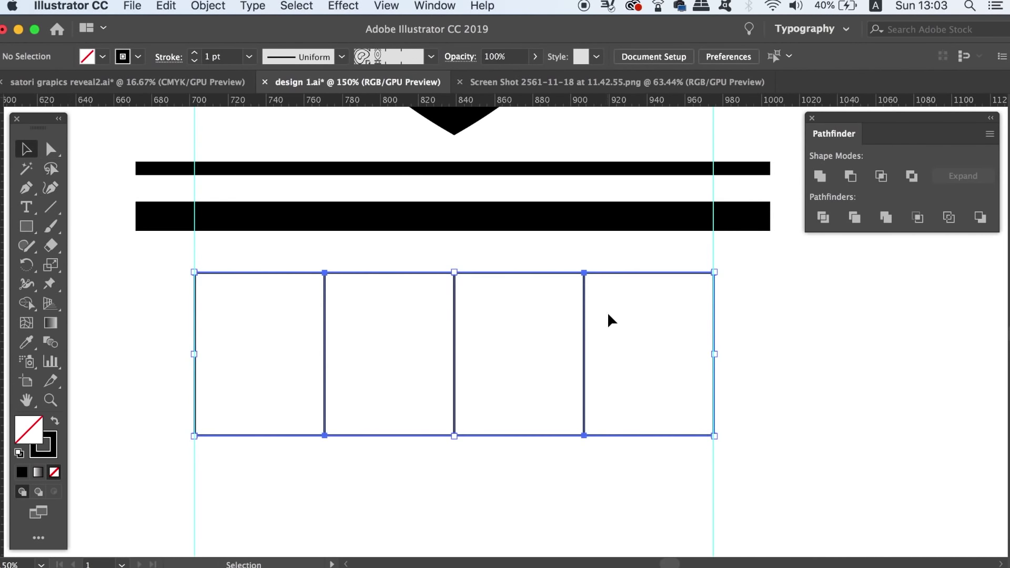
left_click(609, 275)
left_click_drag(610, 273, 610, 247)
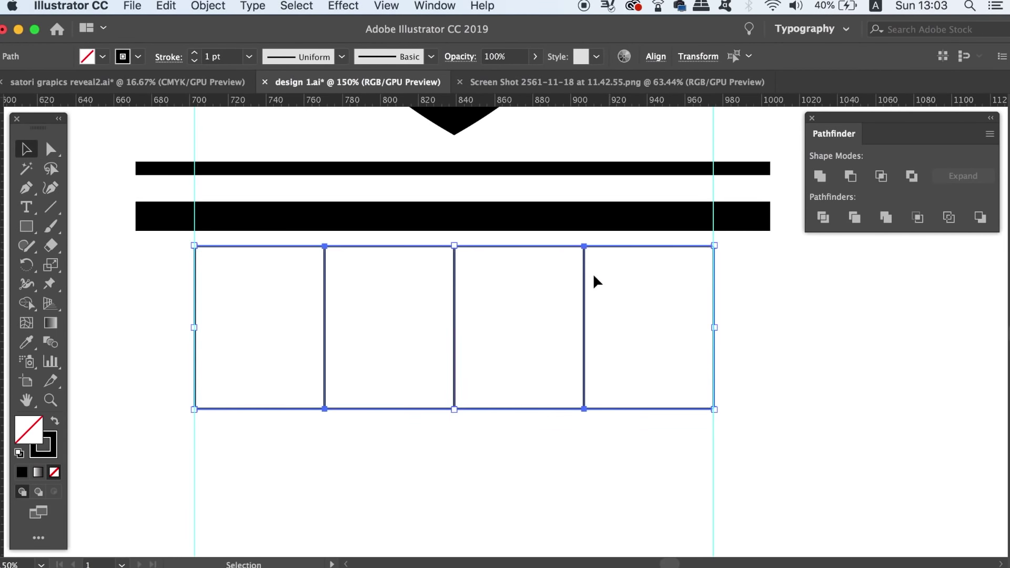
left_click(400, 304)
Draw a small solid black dot on the first cell divider and copy it onto the third.
key("l")
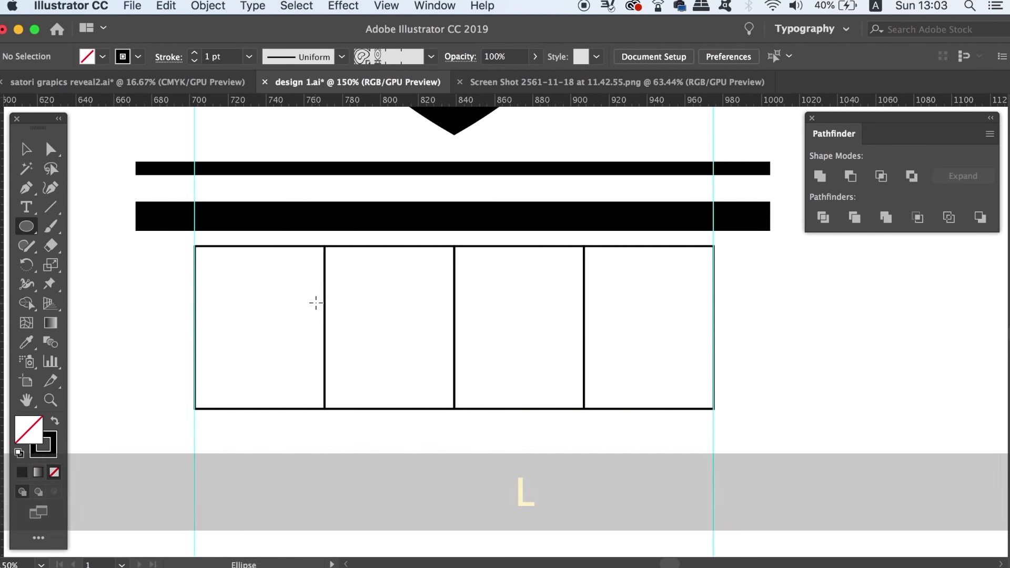
left_click_drag(324, 292, 352, 311)
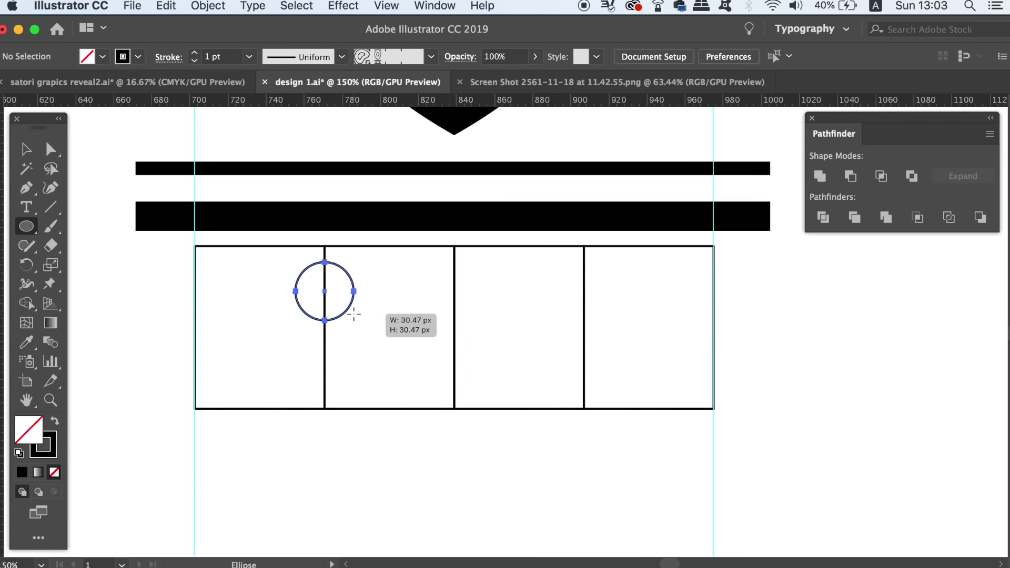
key("shift+x")
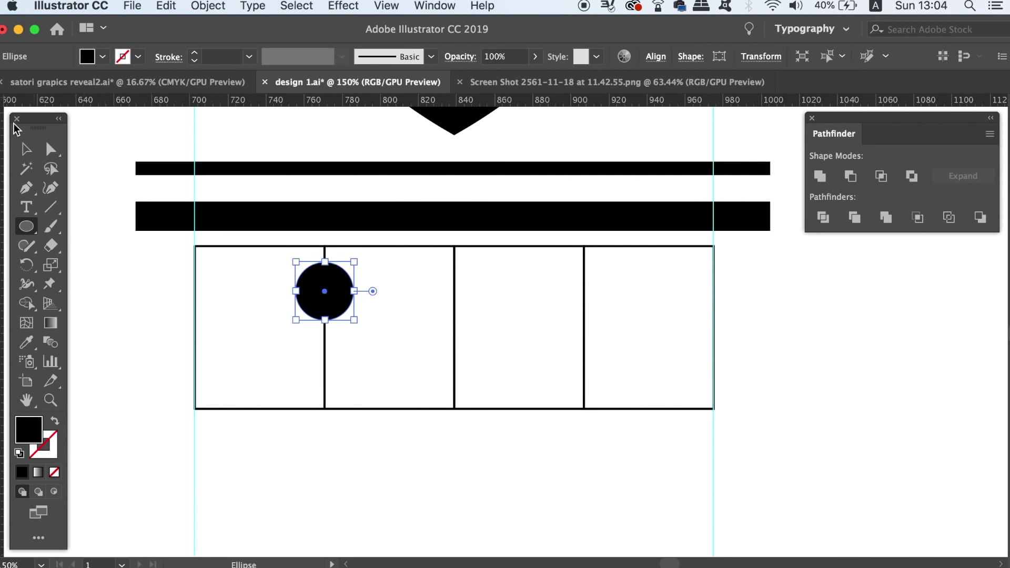
key("v")
left_click_drag(342, 297, 582, 290)
left_click(648, 299)
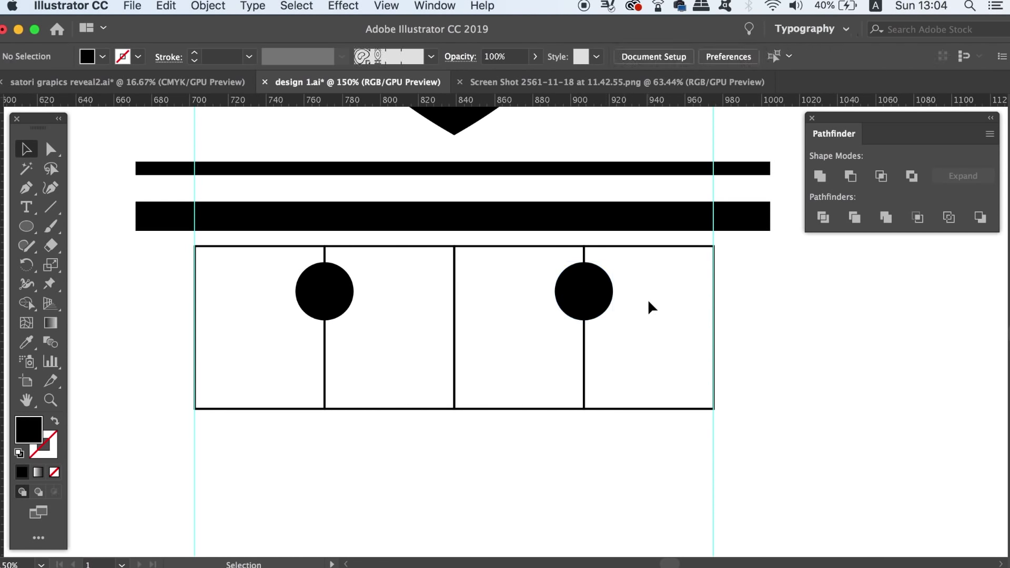
Delete the four-cell helper grid, leaving the two dots under the bars.
key("super+minus")
key("super+minus")
key("super+minus")
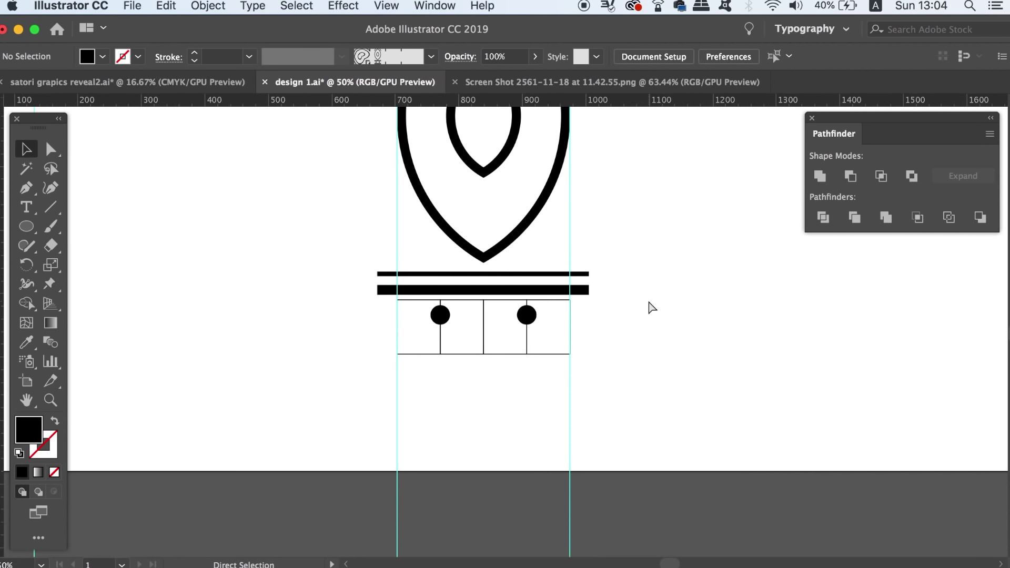
key("super+equal")
key("super+equal")
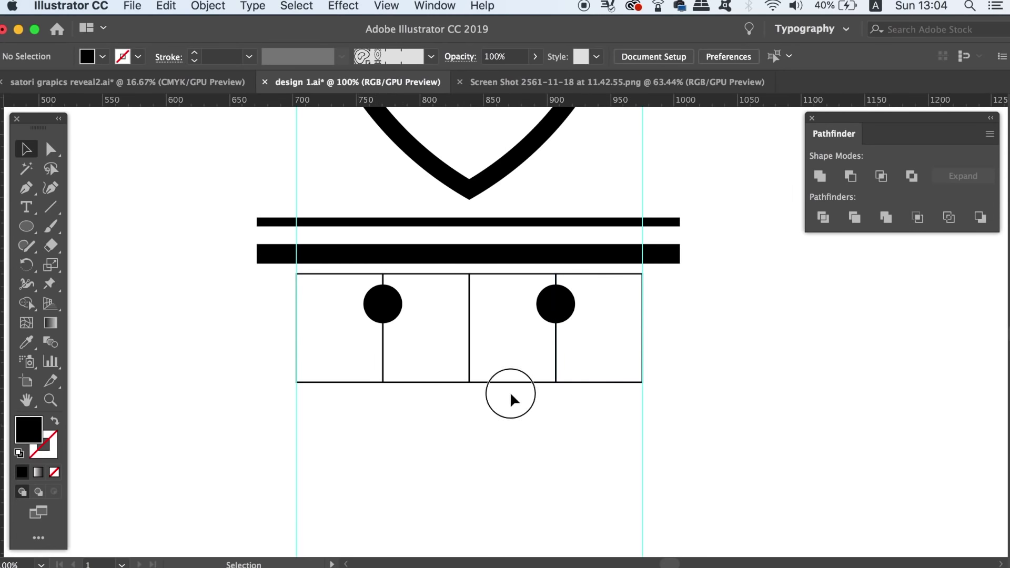
left_click_drag(509, 393, 570, 370)
key("Delete")
key("super+minus")
key("super+minus")
key("super+minus")
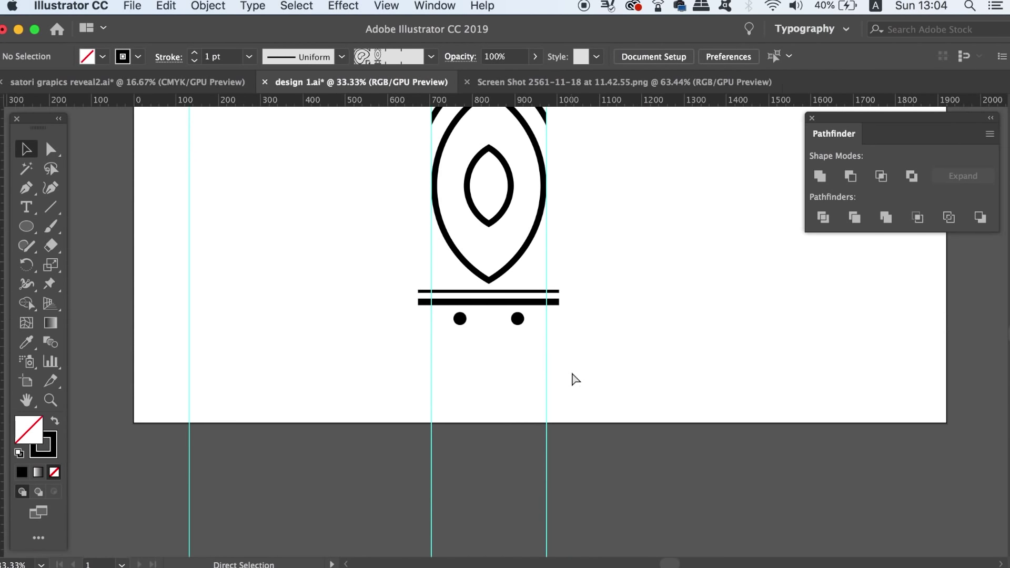
key("super+equal")
key("super+equal")
key("super+equal")
Copy the thick bar to just below the two dots.
left_click(591, 248)
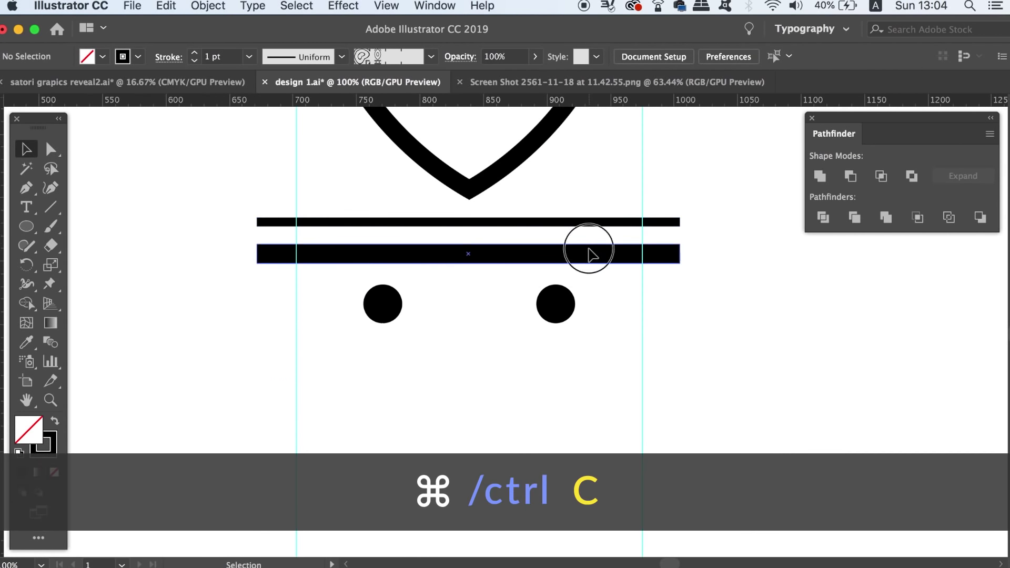
left_click_drag(589, 260, 587, 357)
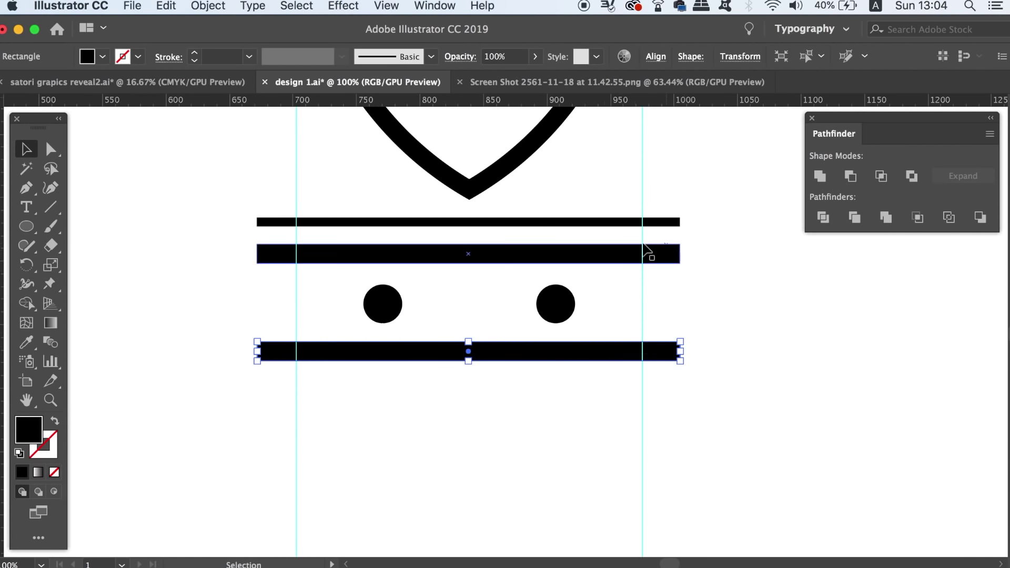
left_click(562, 296)
left_click(371, 308, "shift")
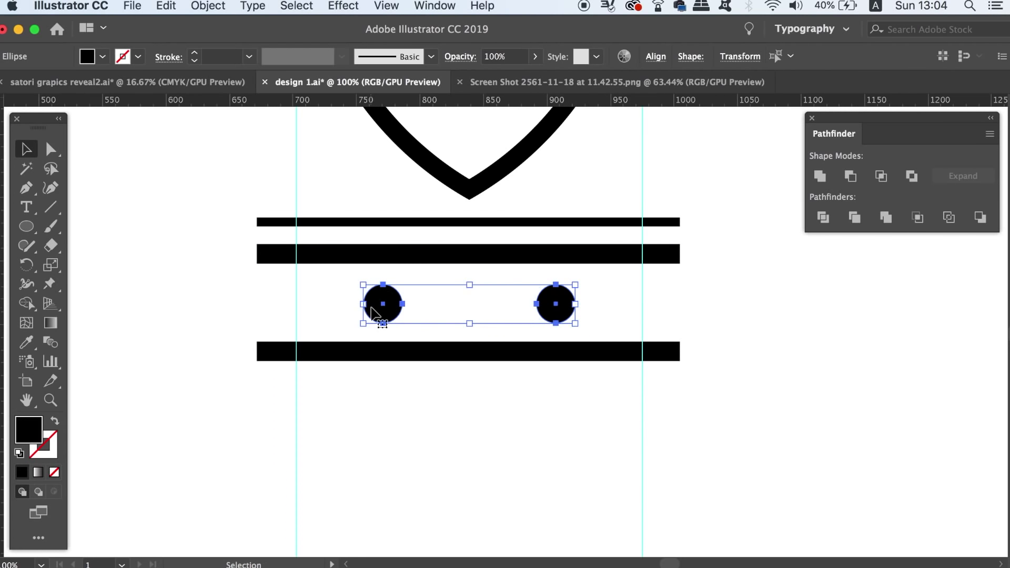
Copy the thin bar to the motif's bottom and centre the finished motif in view.
left_click(536, 224)
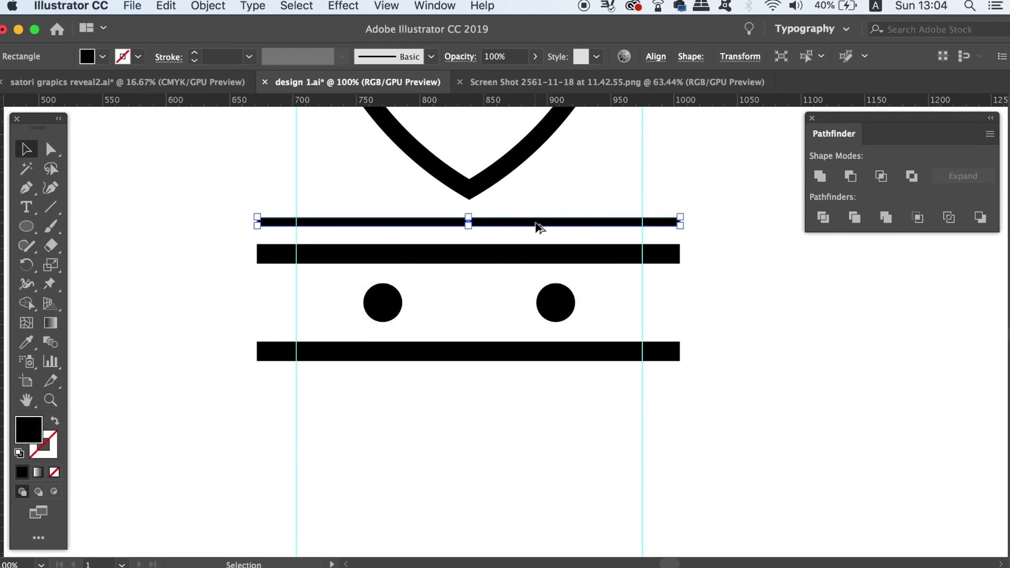
left_click_drag(537, 225, 539, 391)
left_click(519, 441)
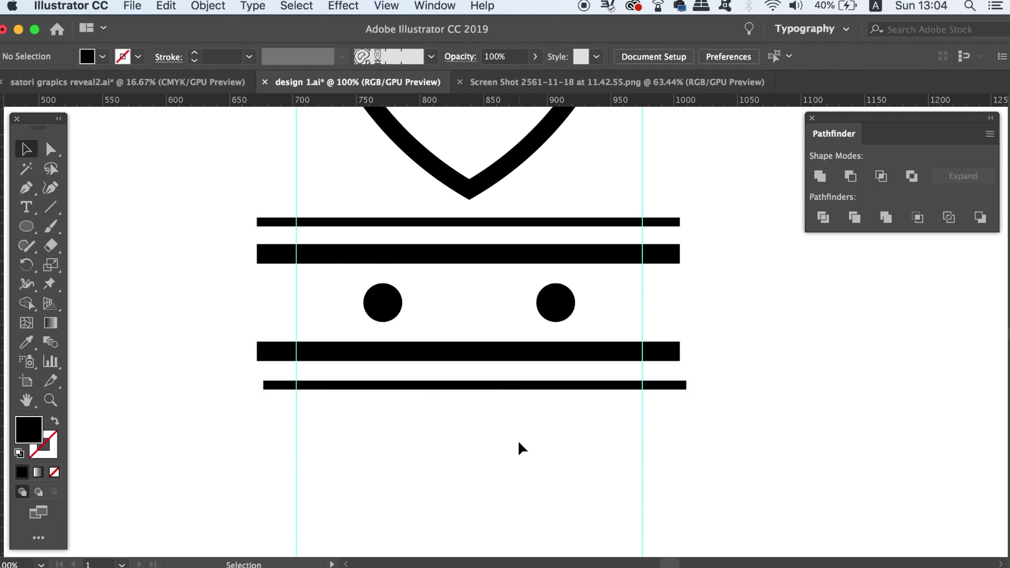
key("super+minus")
key("super+minus")
key("super+minus")
key("super+minus")
key("super+plus")
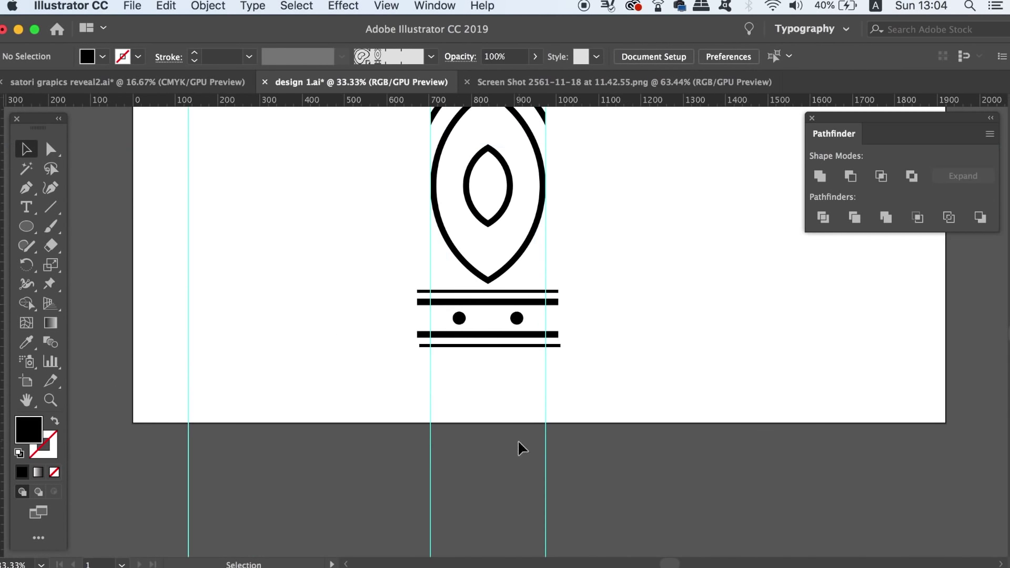
left_click_drag(570, 331, 548, 438)
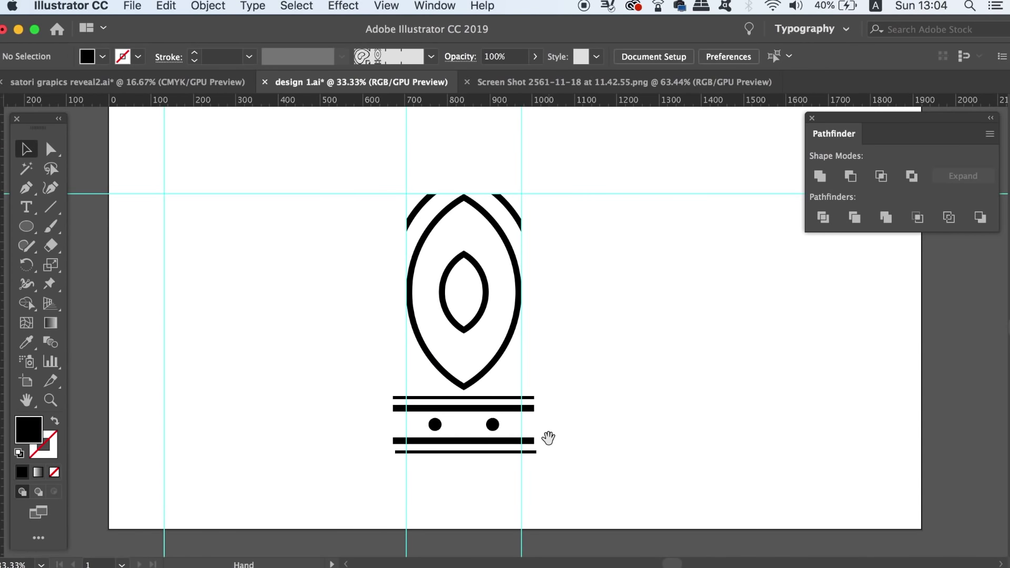
Delete the vertical guides and show the hidden rectangle around the motif.
left_click_drag(308, 140, 619, 223)
key("Delete")
key("Delete")
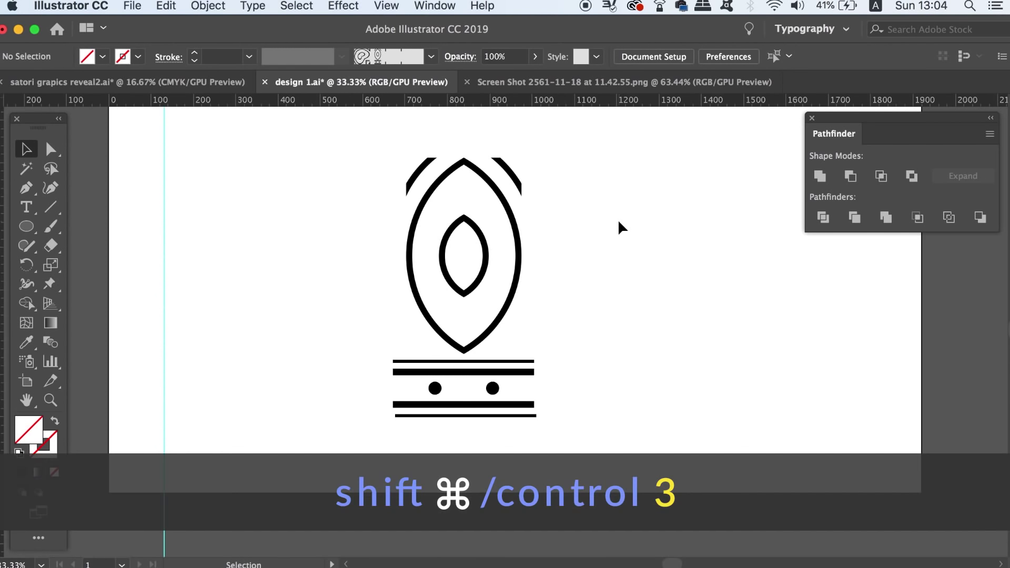
key("super+alt+3")
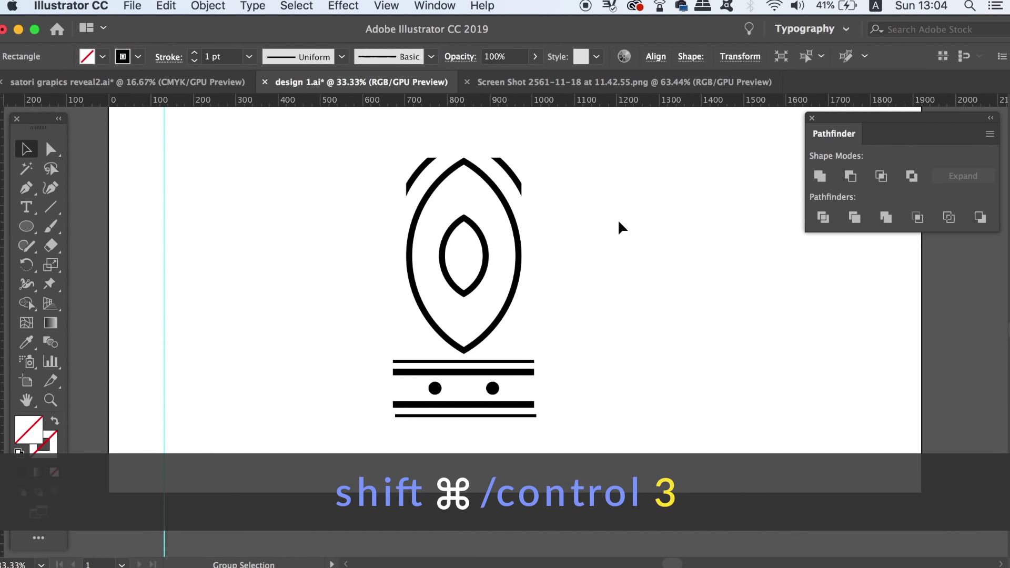
left_click(515, 345)
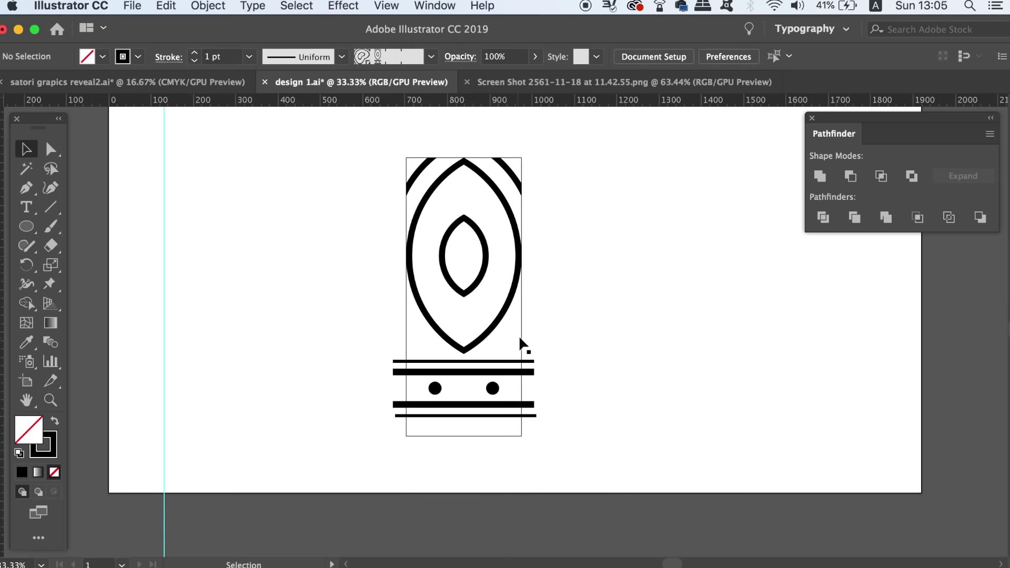
Bring the rectangle to the front, then select the whole motif with its rectangle.
left_click(519, 334)
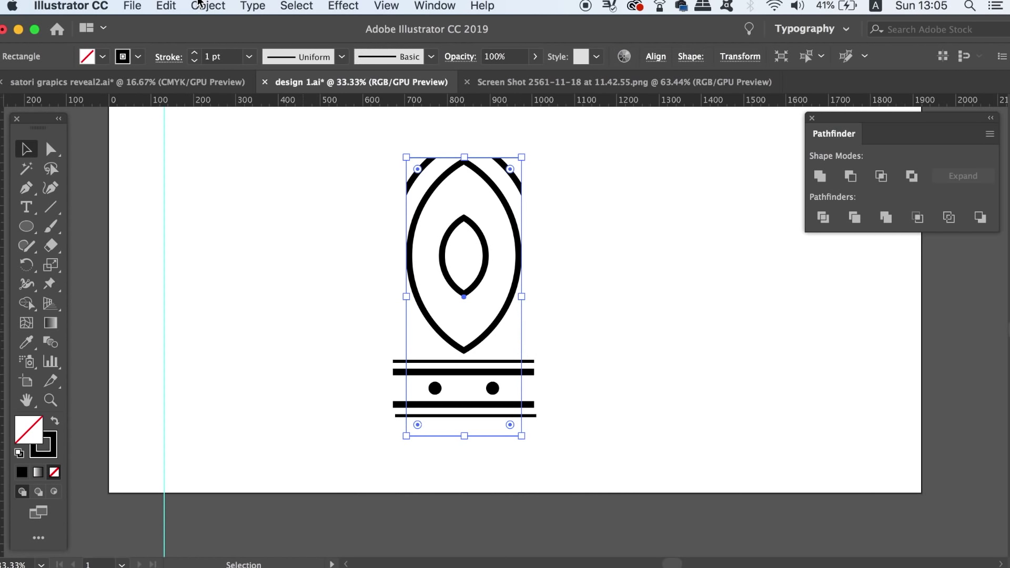
left_click(199, 4)
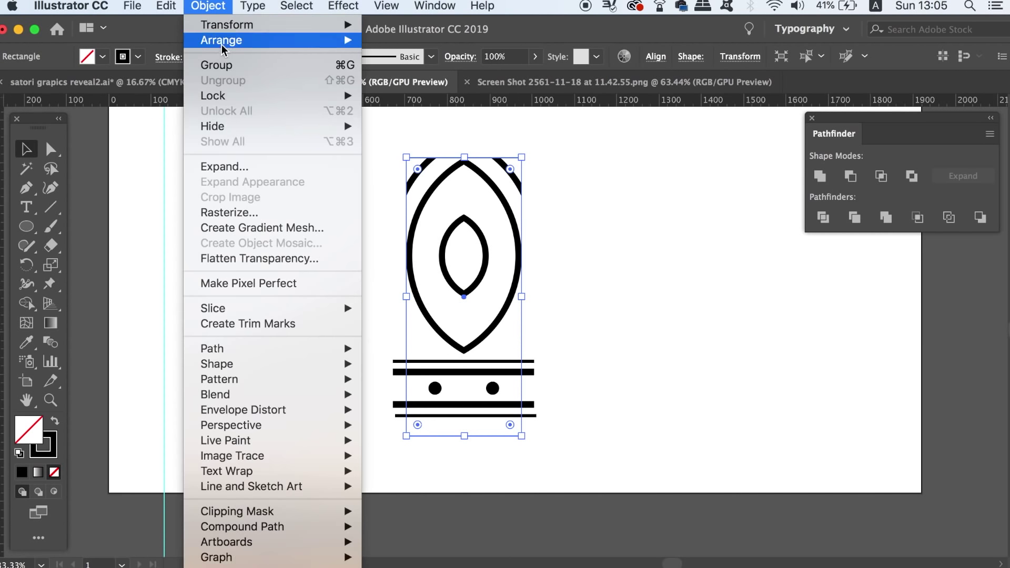
mouse_move(229, 42)
left_click(421, 40)
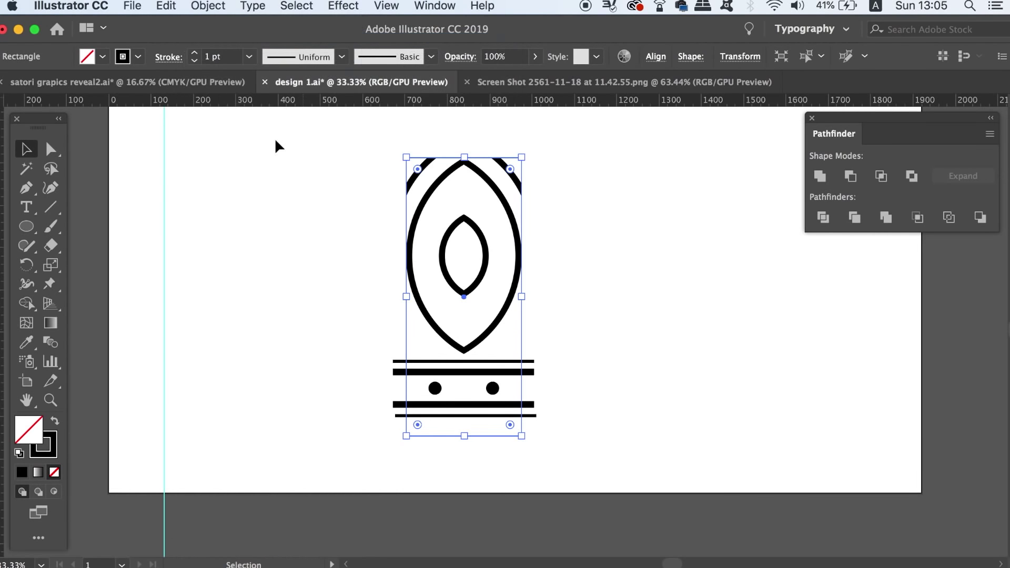
left_click(278, 136)
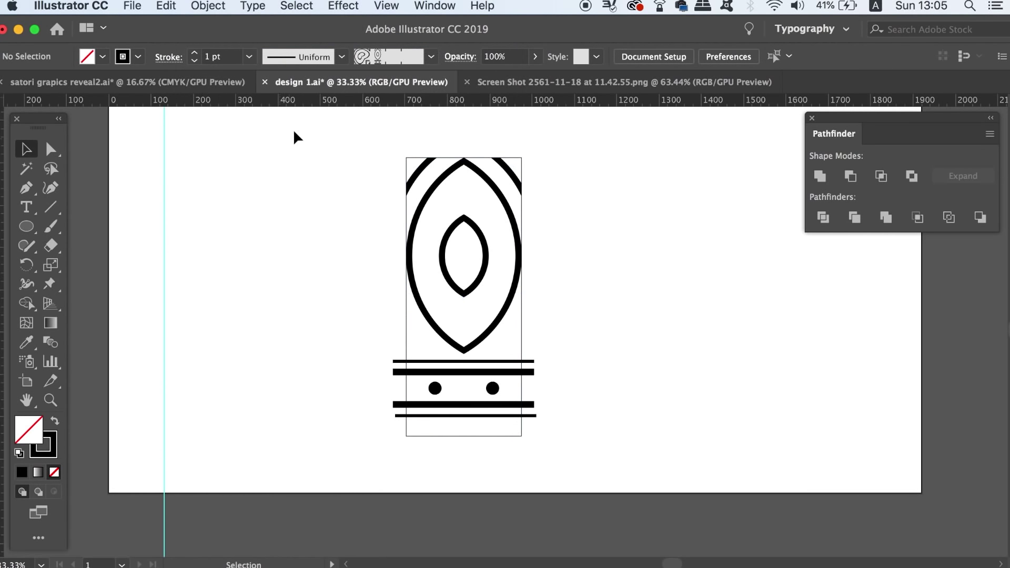
left_click_drag(294, 135, 573, 459)
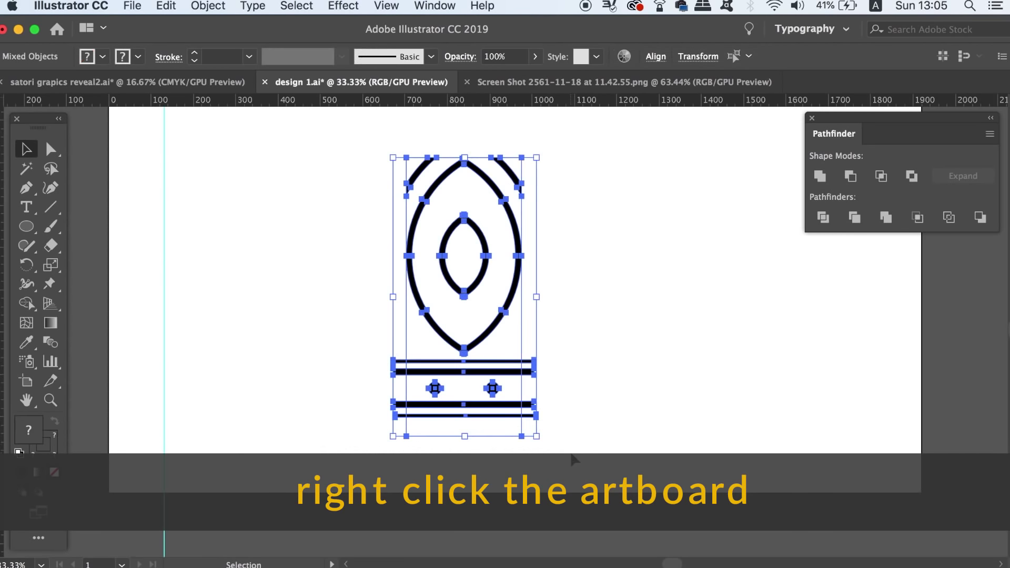
Make a clipping mask that crops the motif to its rectangle.
right_click(525, 365)
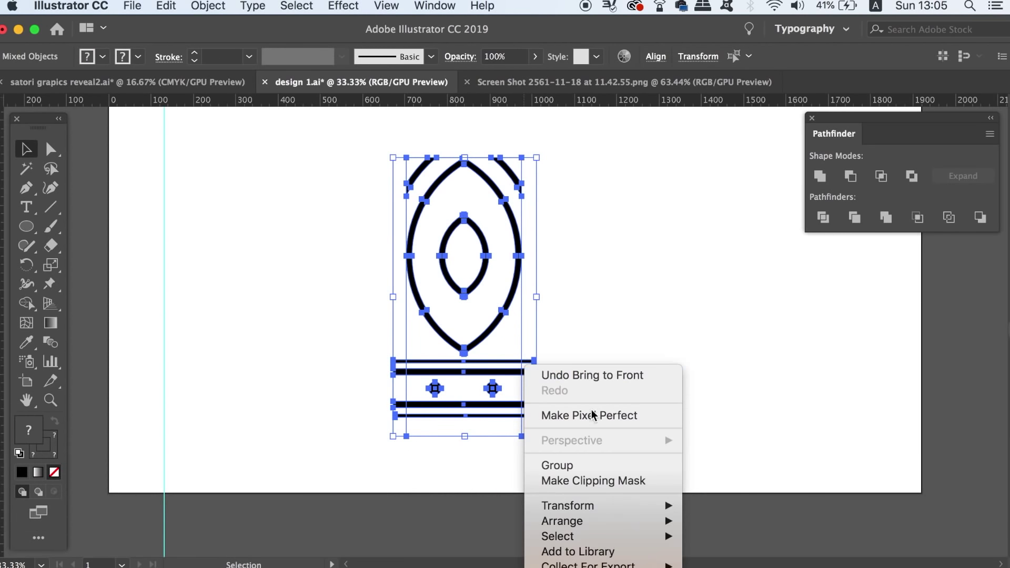
left_click(589, 480)
left_click(632, 411)
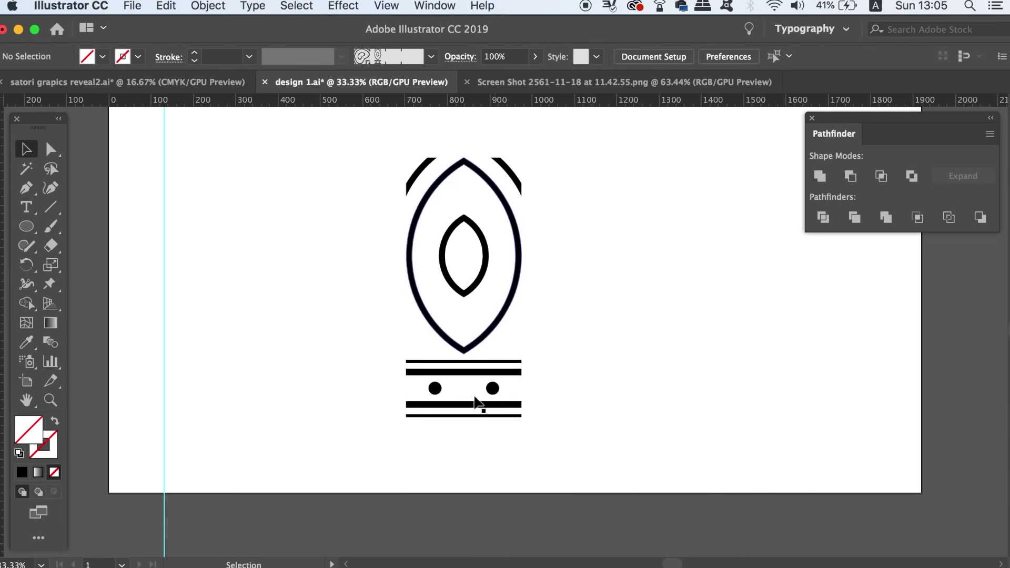
Apply Pathfinder Trim to the clipped motif and move it to the artboard's left side.
left_click(509, 315)
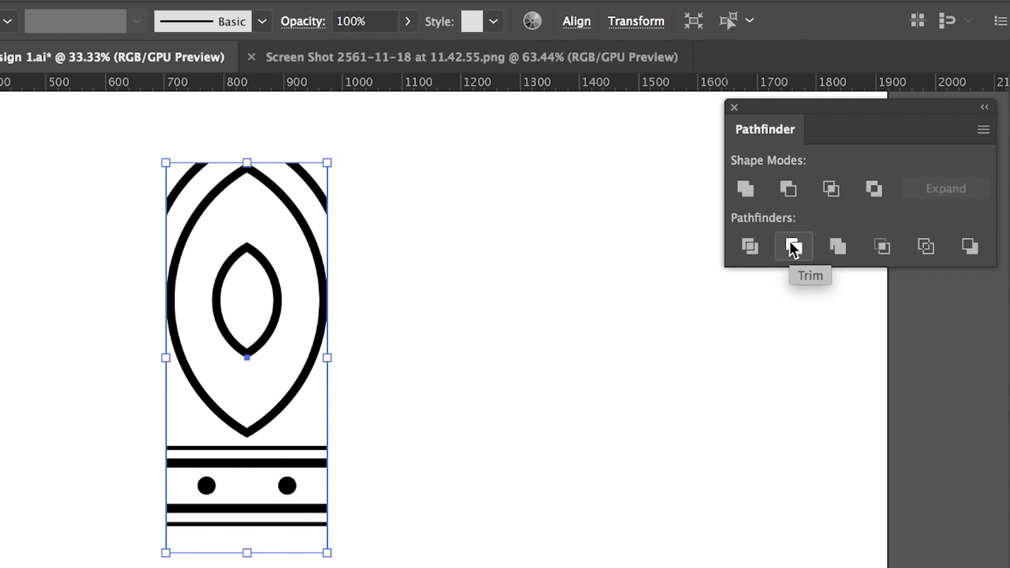
left_click(792, 246)
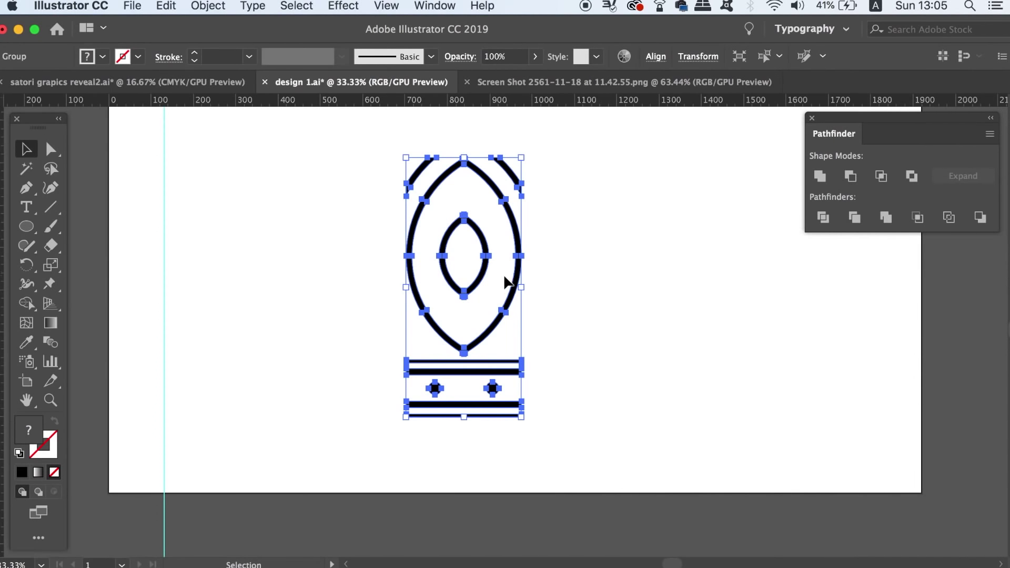
left_click_drag(477, 271, 290, 268)
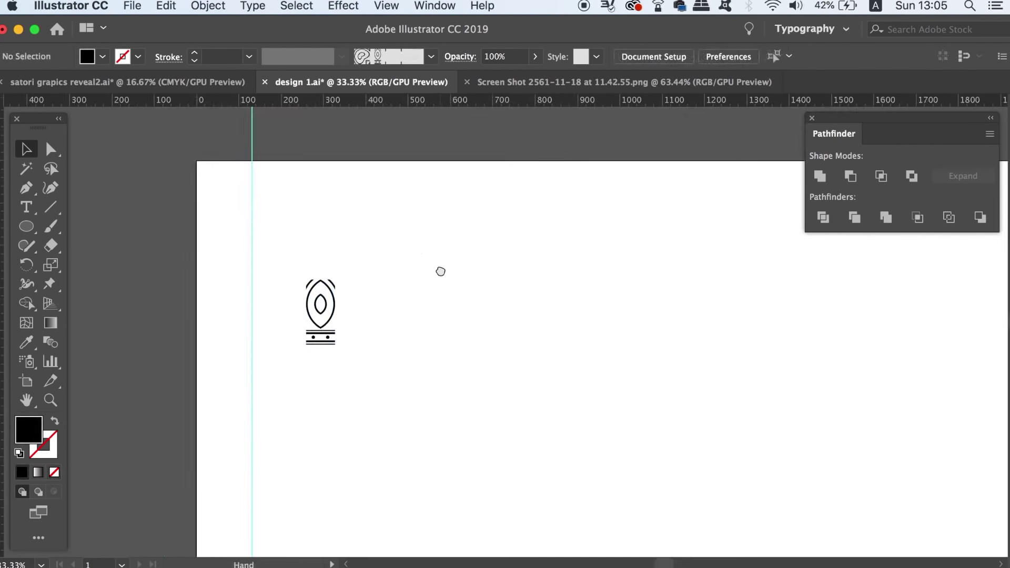
Save the selected eye motif as a new pattern brush, Pattern Brush 5, at 100% fixed scale.
left_click(325, 305)
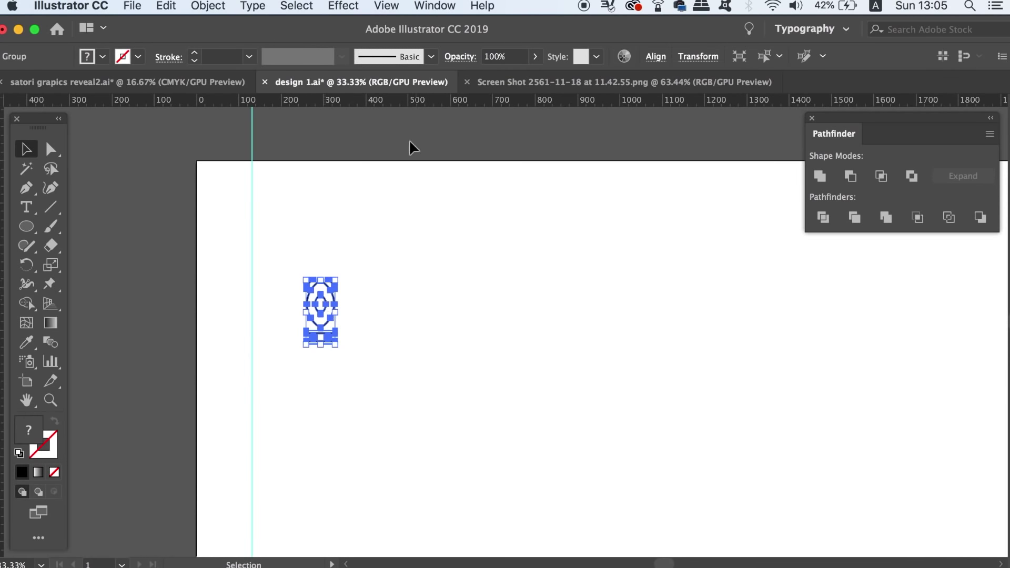
left_click(376, 166)
left_click(333, 287)
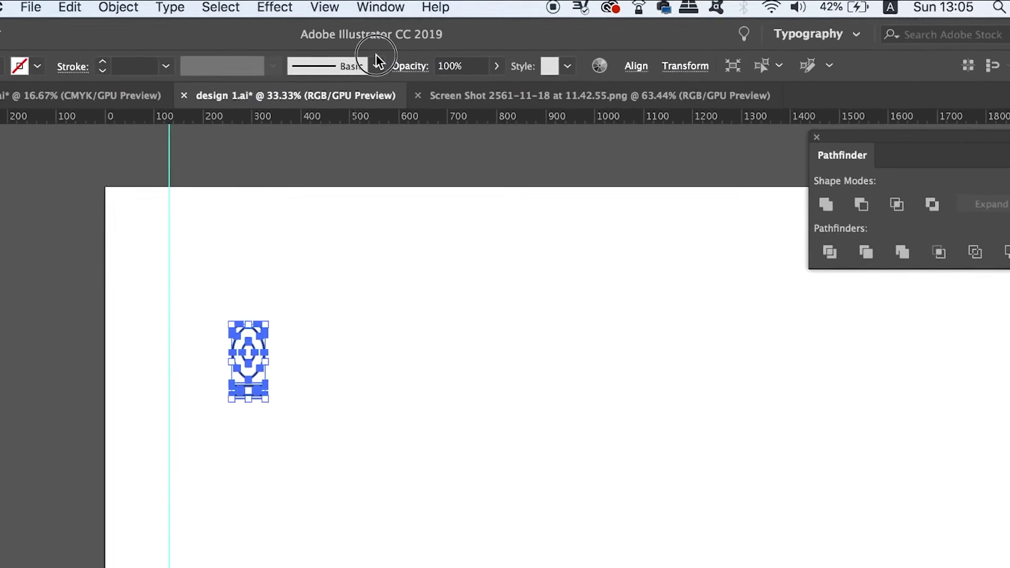
left_click(378, 64)
left_click(297, 103)
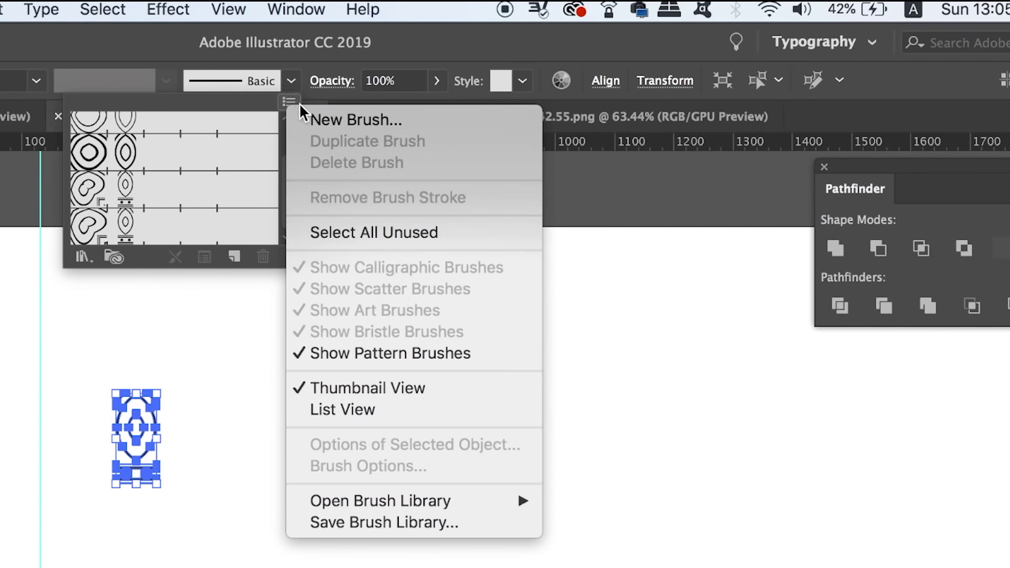
left_click(407, 126)
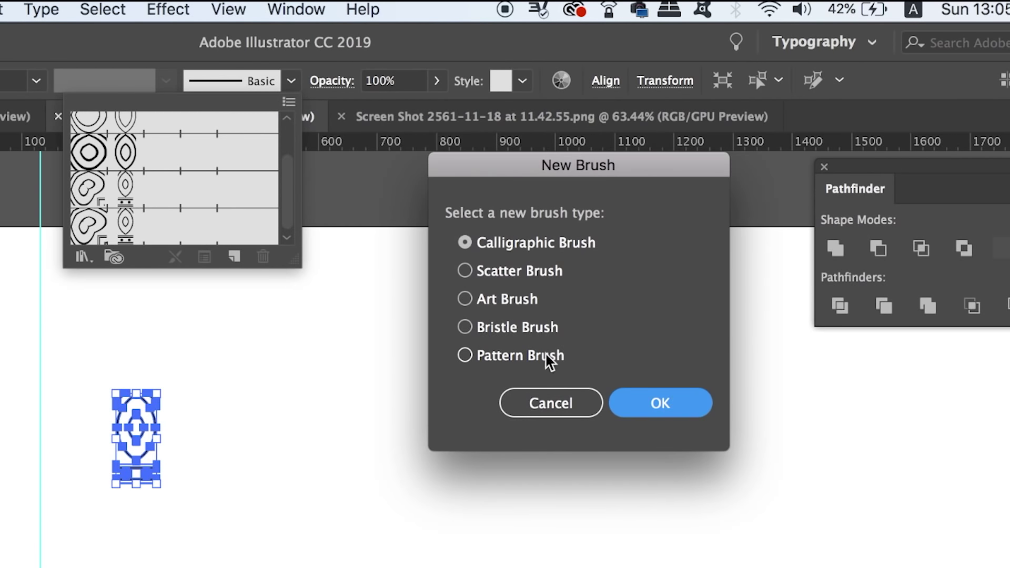
left_click(544, 354)
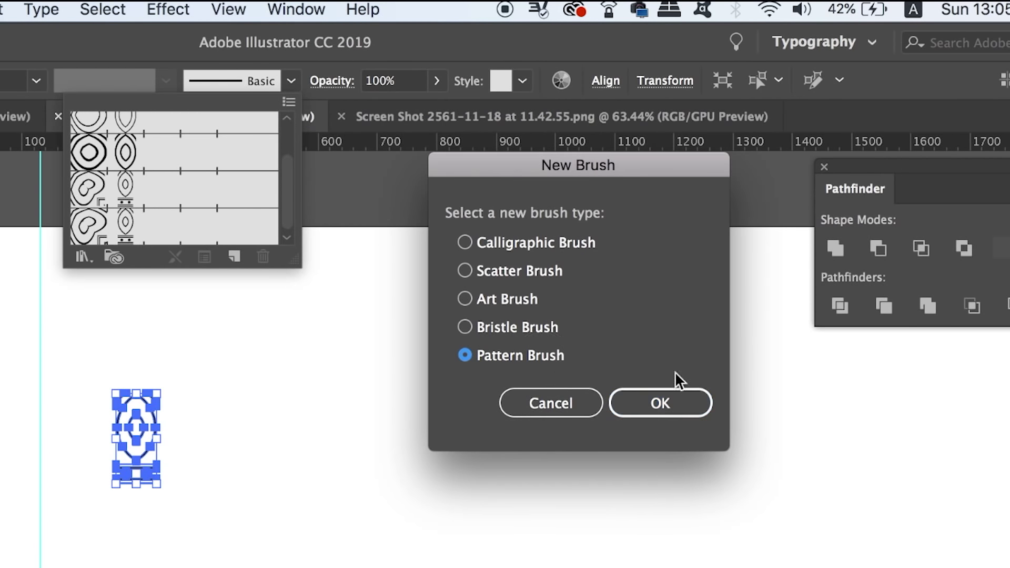
left_click(679, 406)
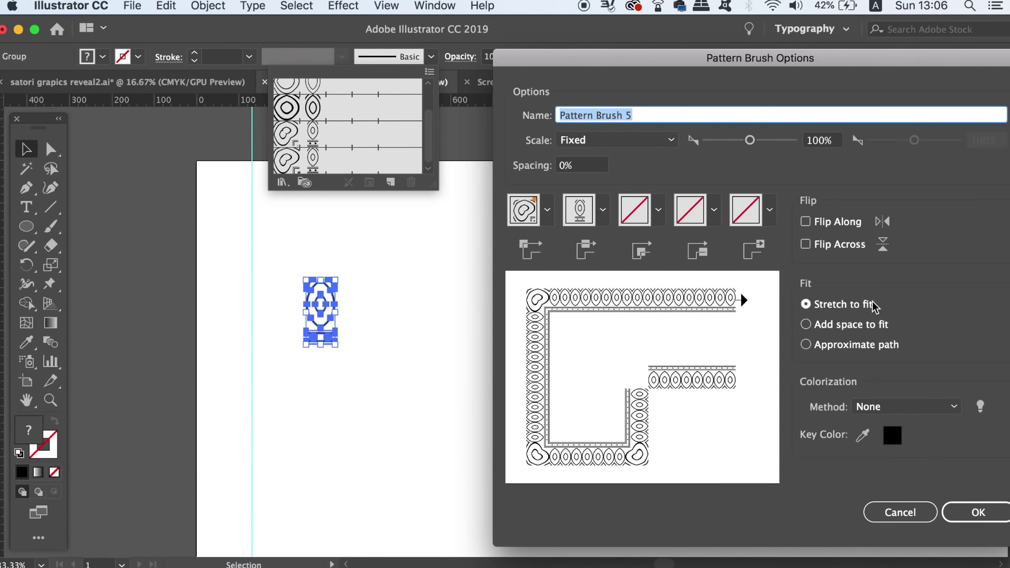
left_click(978, 514)
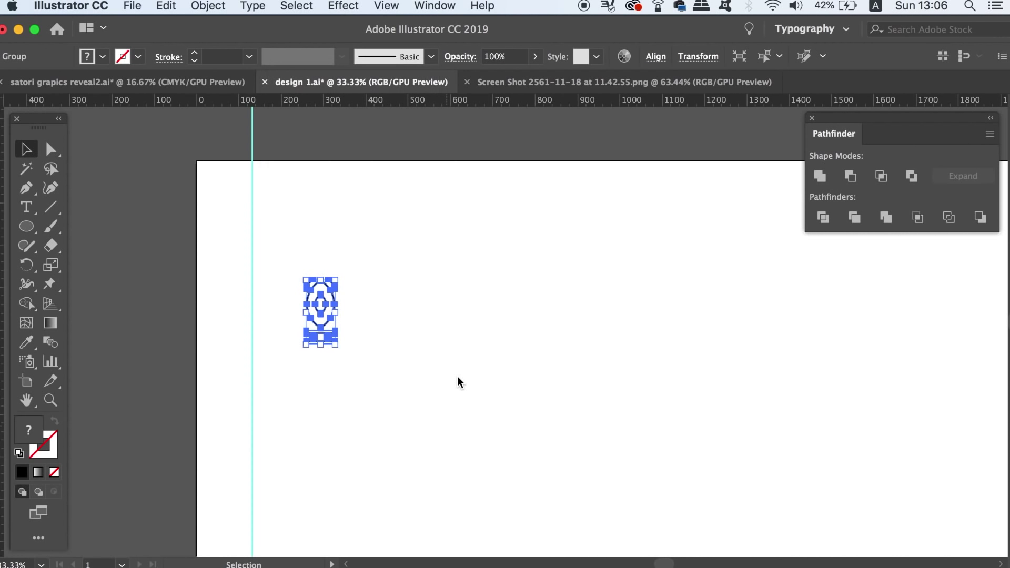
Paint two test strokes with the new brush, then undo them.
key("b")
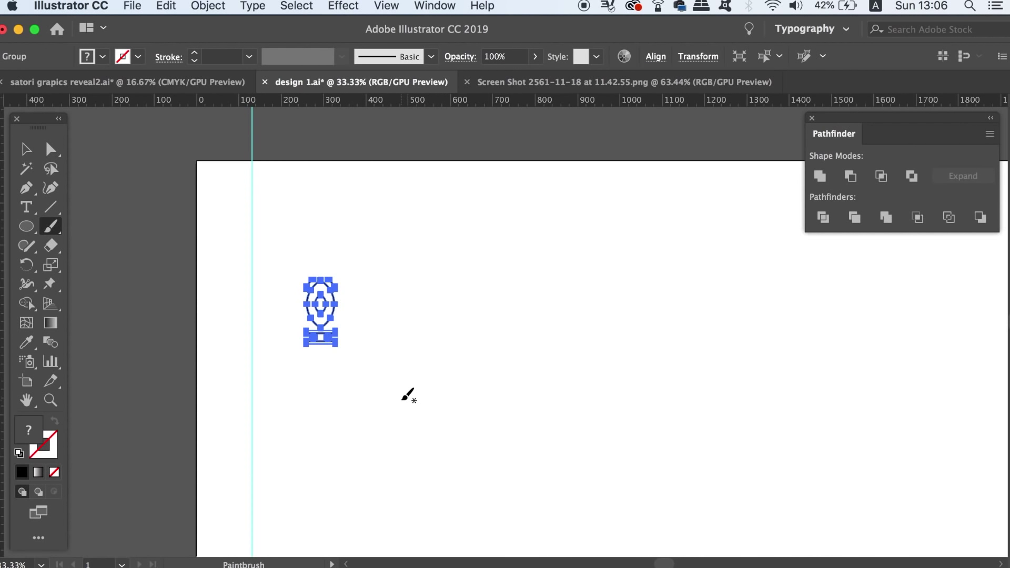
left_click_drag(407, 394, 737, 344)
mouse_move(844, 334)
left_mouse_down()
mouse_move(743, 338)
mouse_move(493, 406)
mouse_move(424, 300)
mouse_move(404, 307)
mouse_move(413, 320)
left_mouse_up()
key("super+z")
key("super+z")
Draw a 527 px circle and stroke it with Pattern Brush 5 at 0.5 pt.
key("l")
left_click_drag(392, 211, 646, 465)
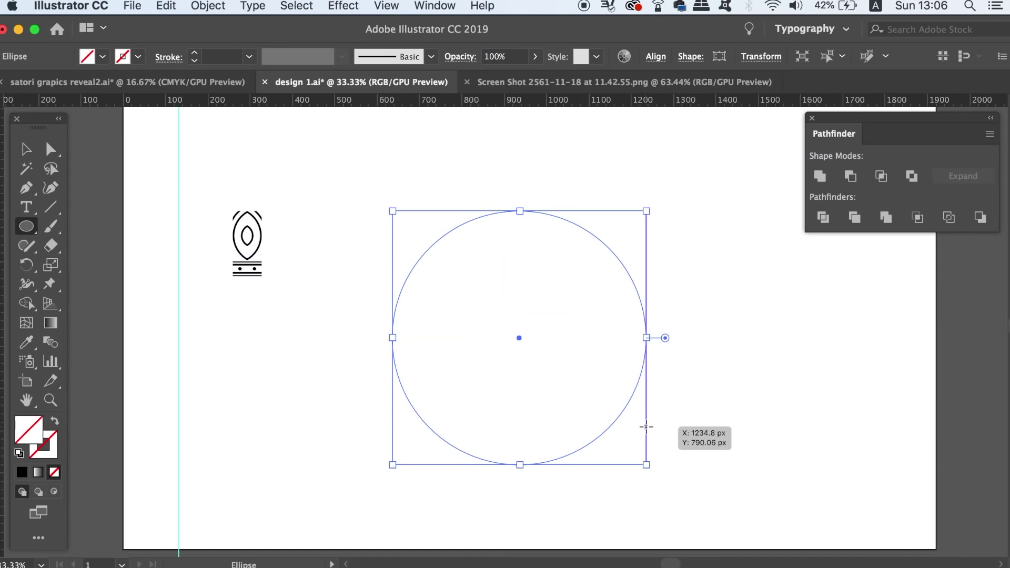
left_click(431, 57)
left_click(375, 164)
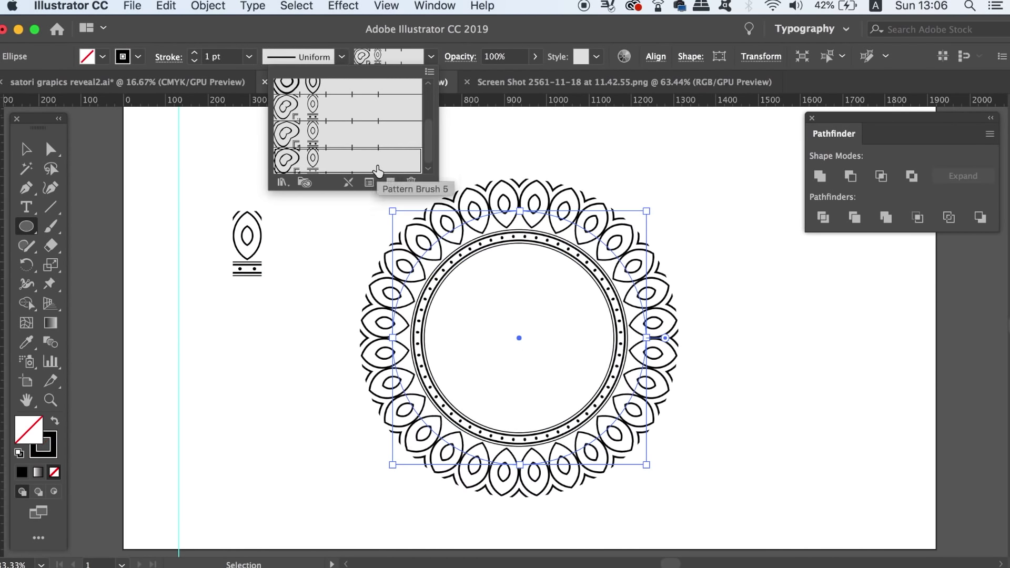
left_click(24, 149)
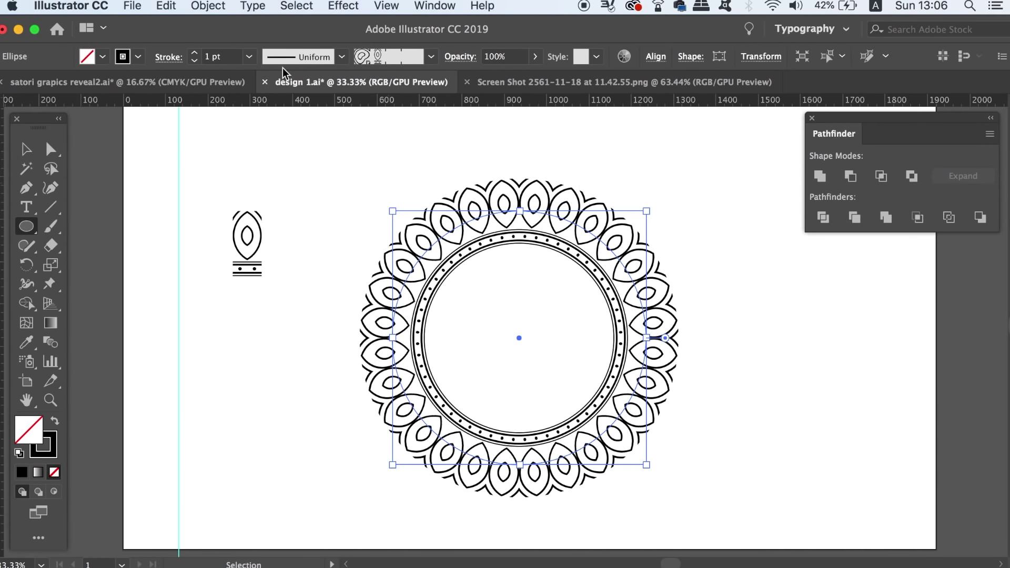
left_click(195, 61)
left_click(196, 61)
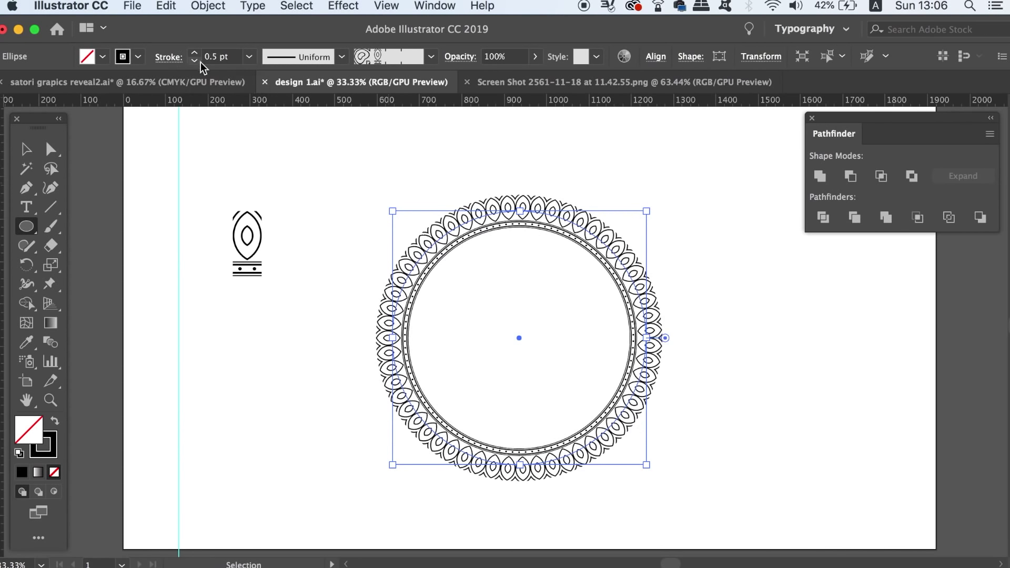
left_click(384, 140)
left_click(480, 348)
left_click(25, 149)
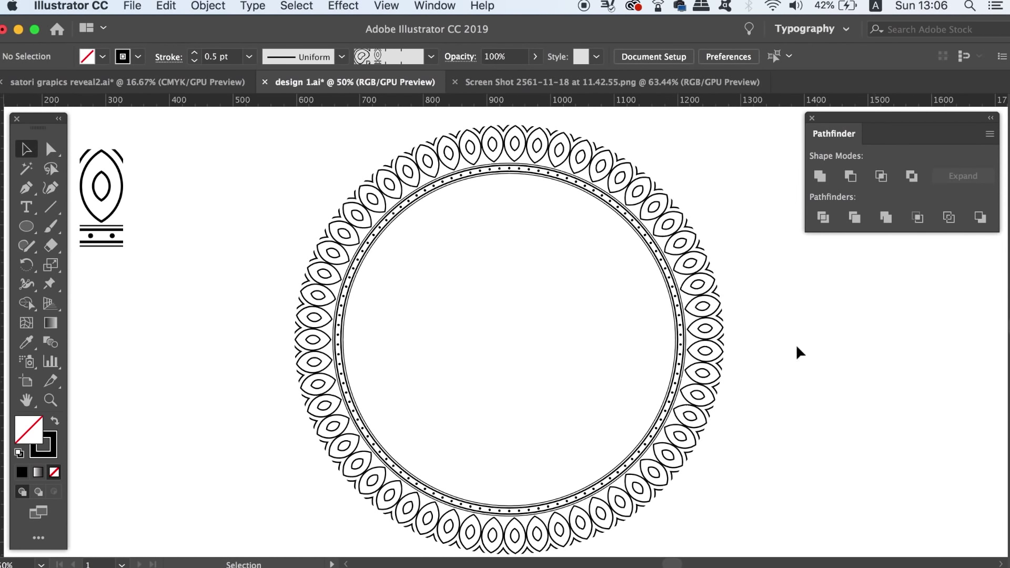
Raise the ring's stroke weight from 0.5 pt through 4 and 7 to 11 pt.
left_click(689, 289)
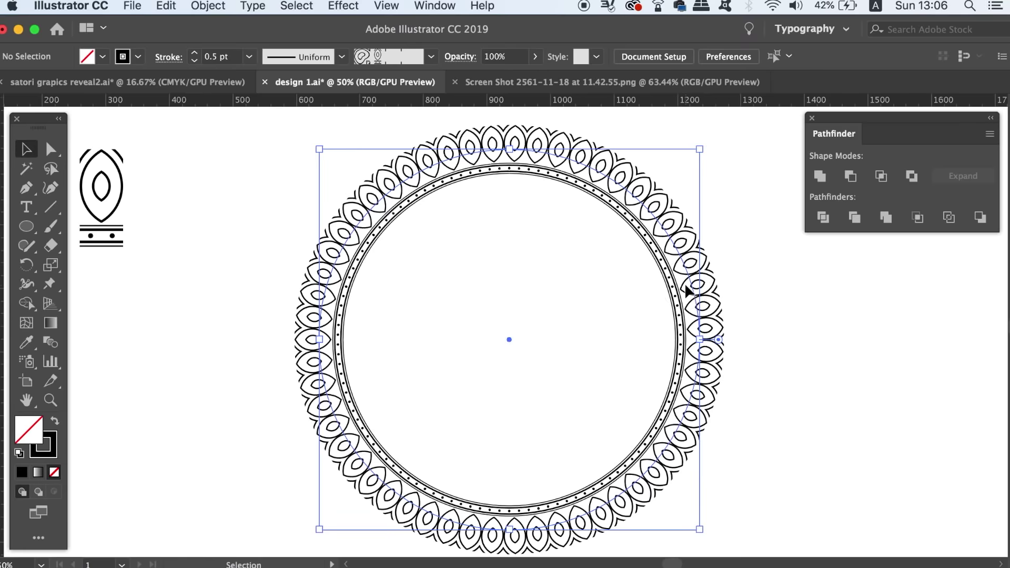
left_click(196, 53)
left_click(196, 53)
left_click(196, 53)
left_click(195, 53)
left_click(196, 53)
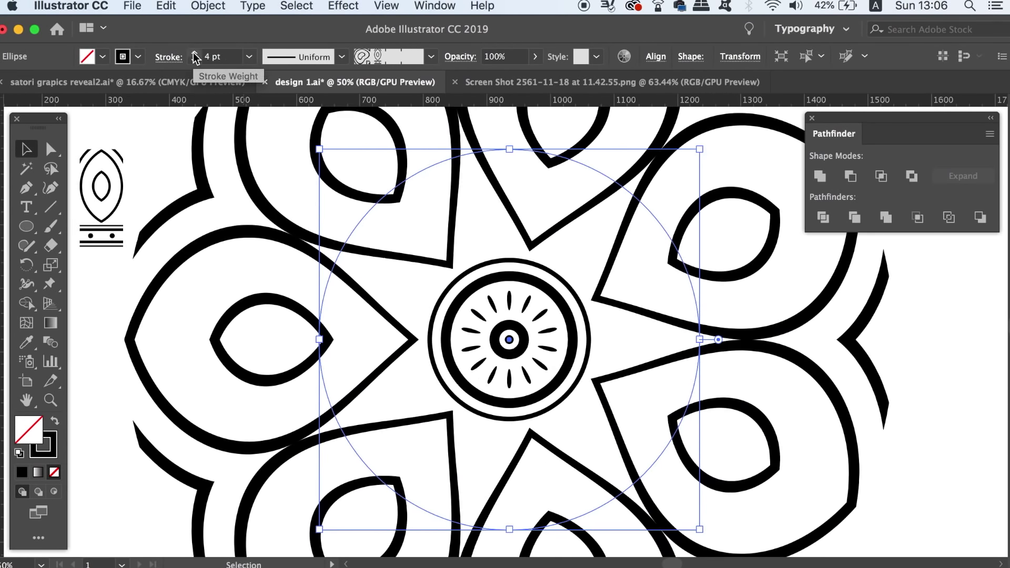
key("super+minus")
key("super+minus")
left_click(195, 54)
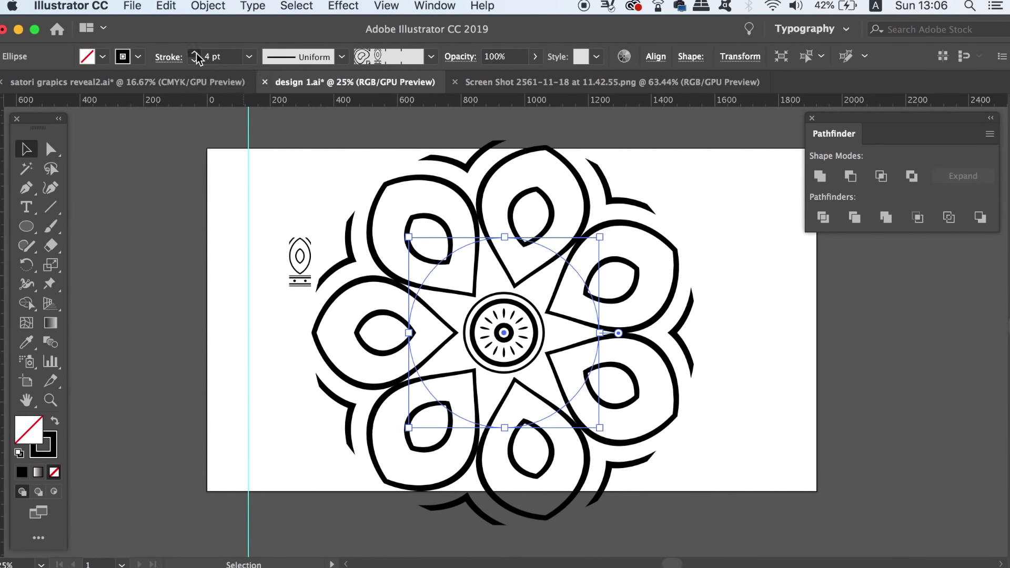
left_click(196, 53)
left_click(196, 53)
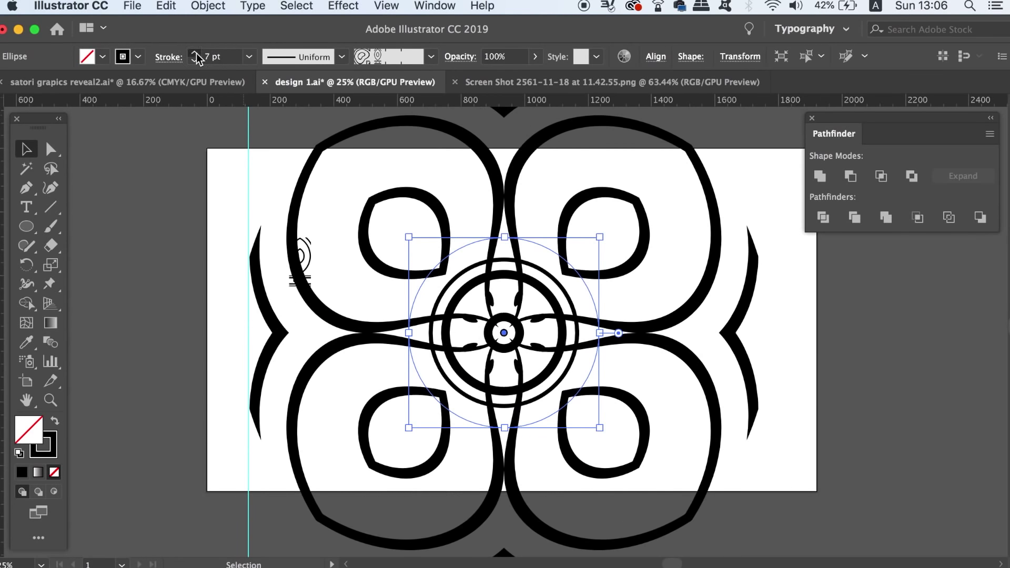
left_click(196, 53)
left_click(196, 53)
left_click(195, 53)
left_click(196, 53)
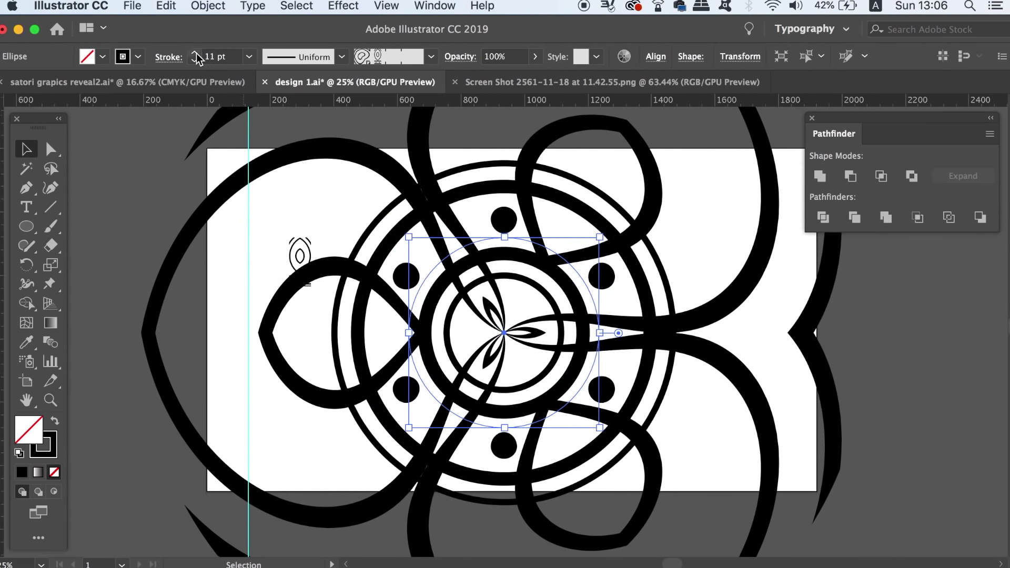